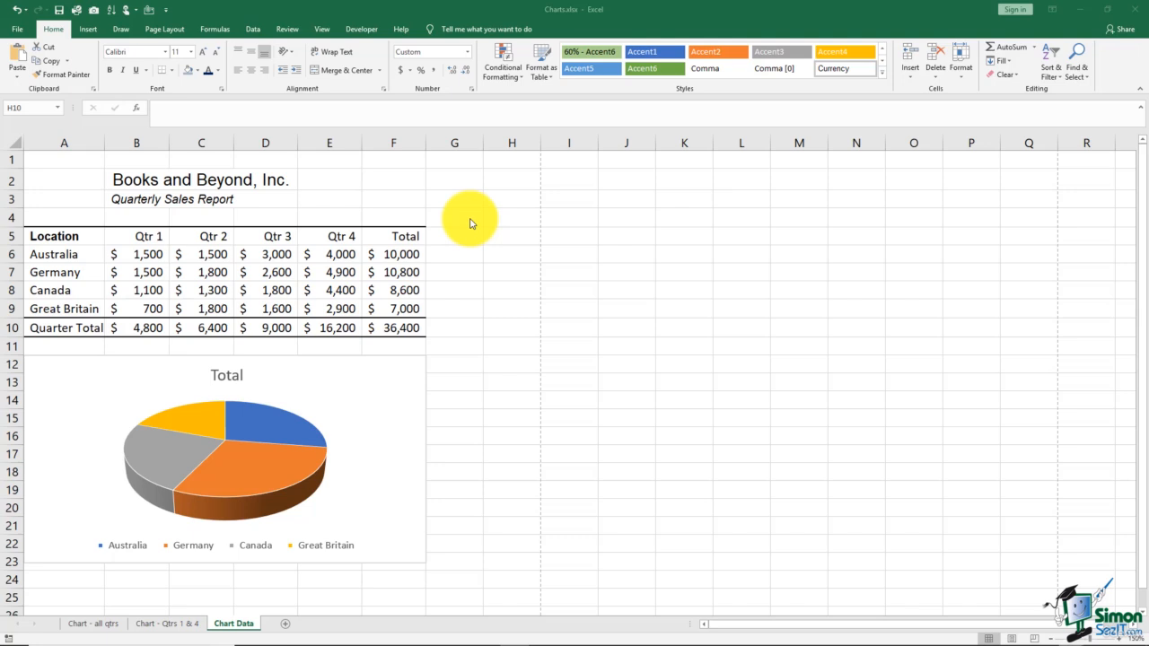
Apply the dark Style 7 to the Total pie chart, switch to the style following it, and return to Style 7.
{"action": "left_click", "coordinate": [356, 388]}
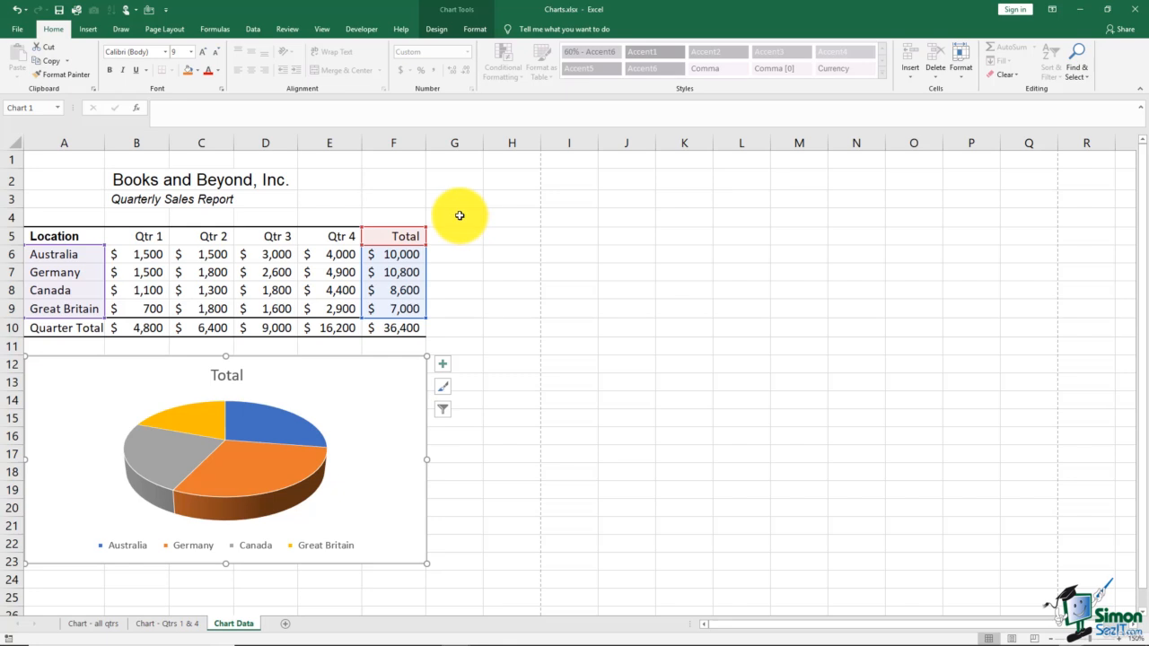
{"action": "left_click", "coordinate": [443, 14]}
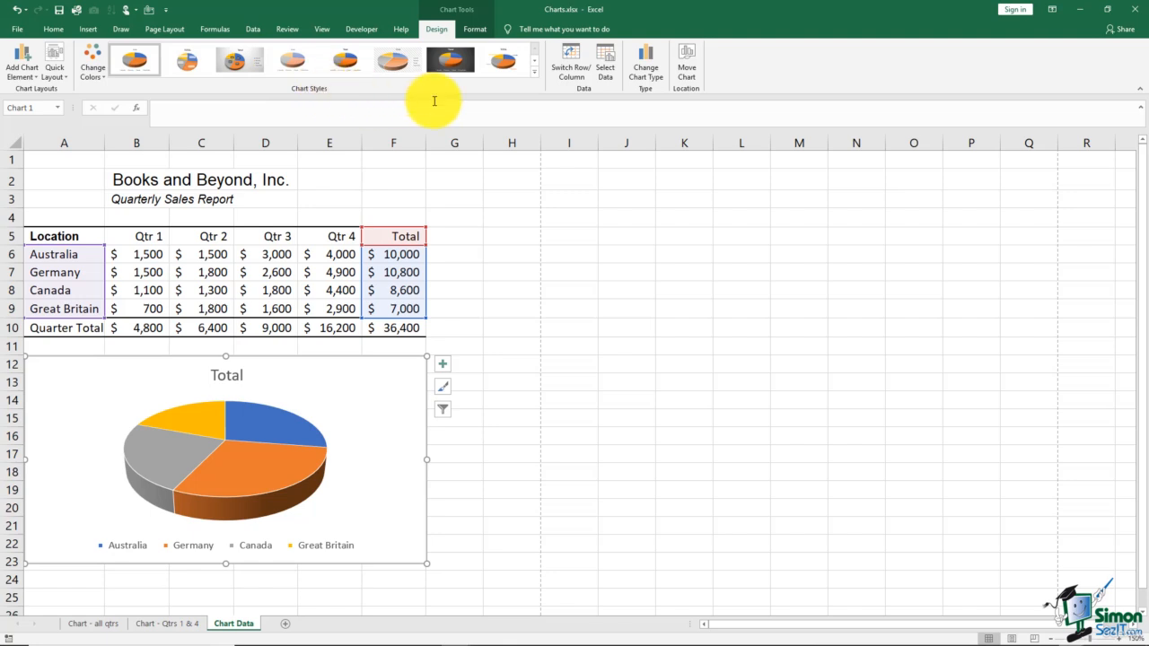
{"action": "left_click", "coordinate": [535, 78]}
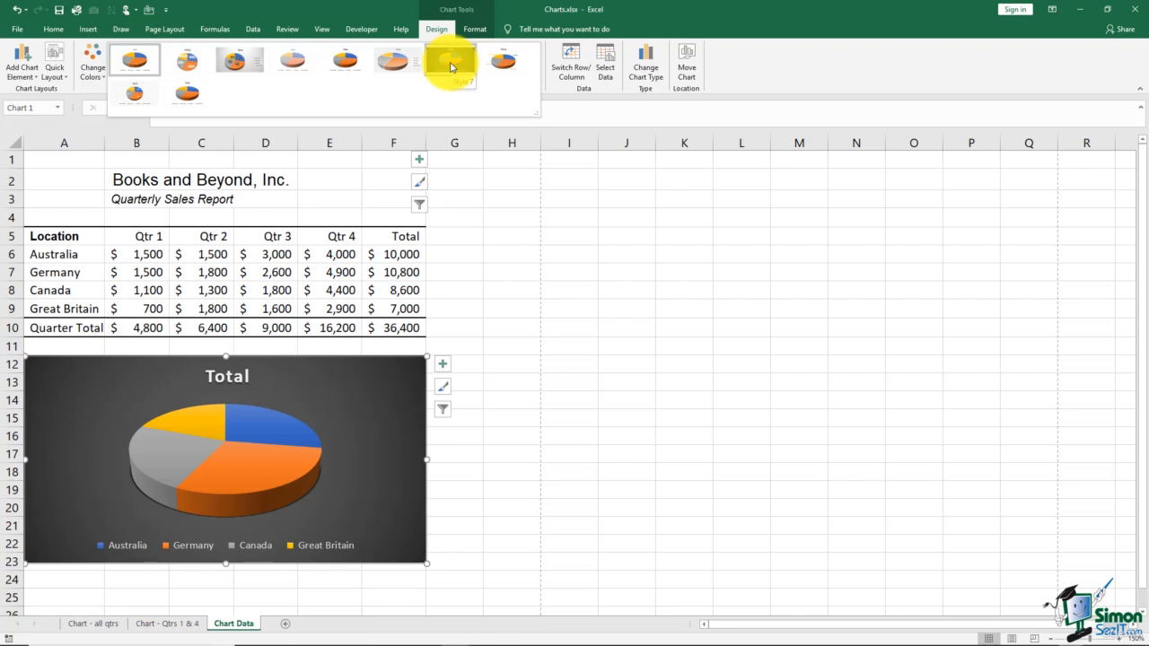
{"action": "left_click", "coordinate": [451, 68]}
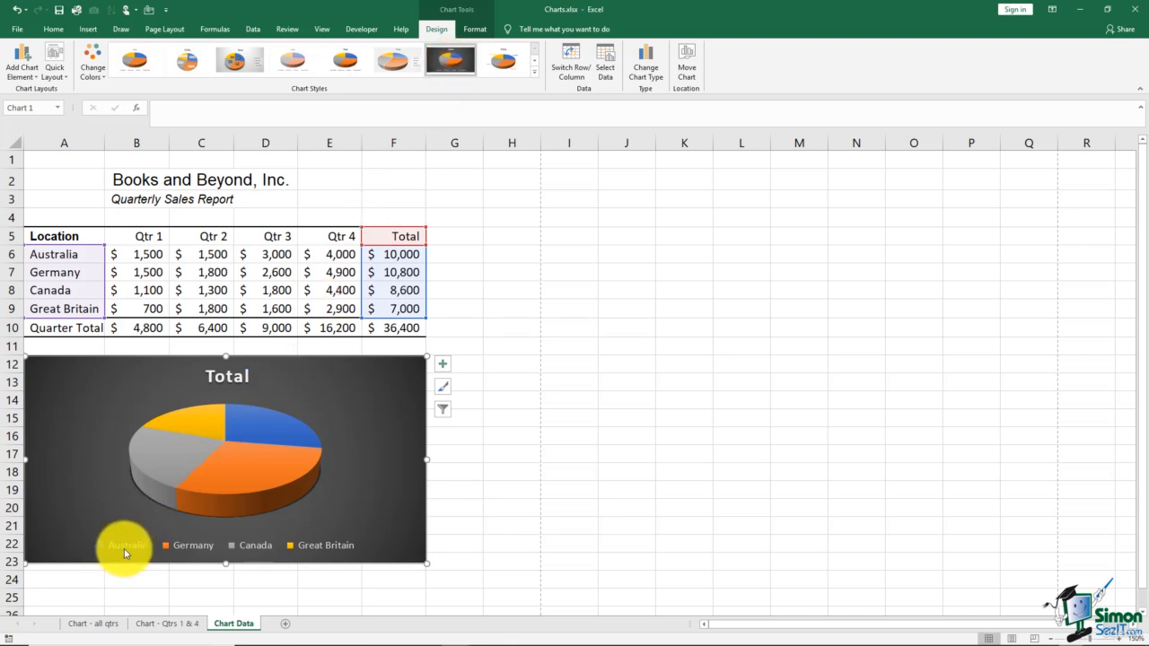
{"action": "mouse_move", "coordinate": [243, 428]}
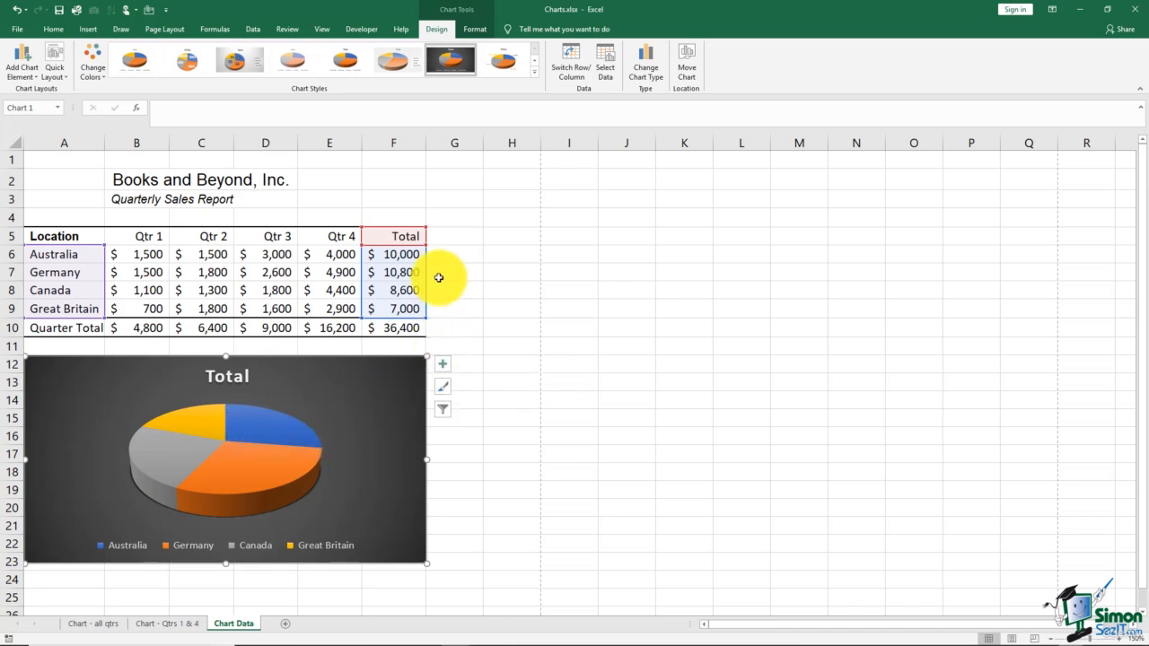
{"action": "left_click", "coordinate": [509, 62]}
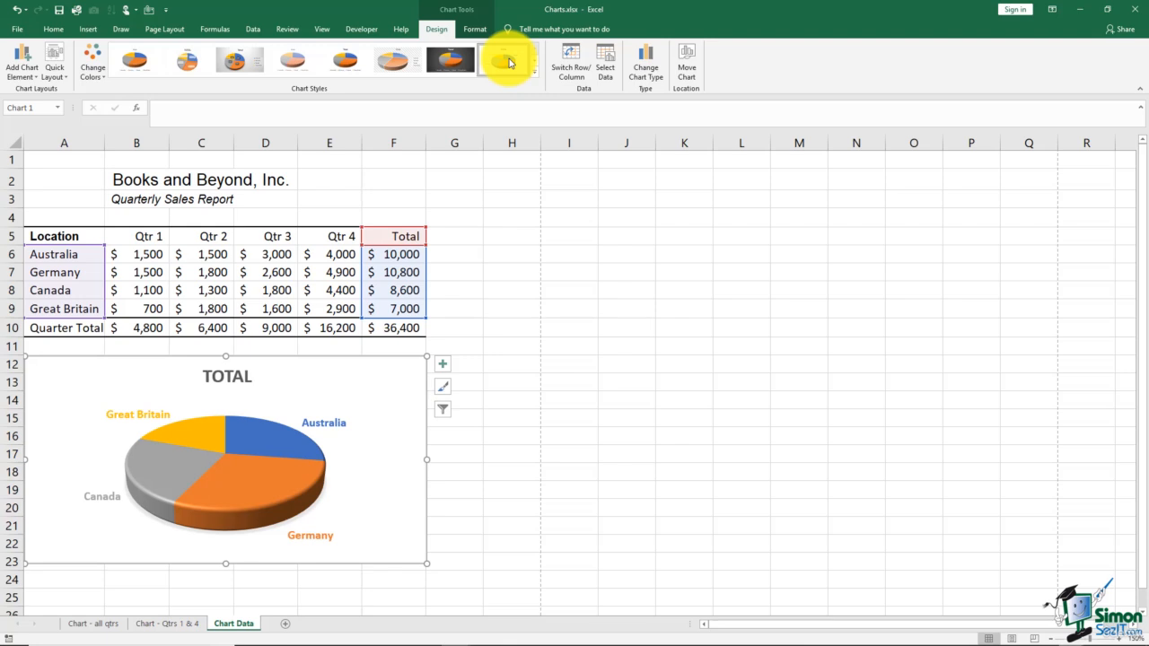
{"action": "left_click", "coordinate": [446, 64]}
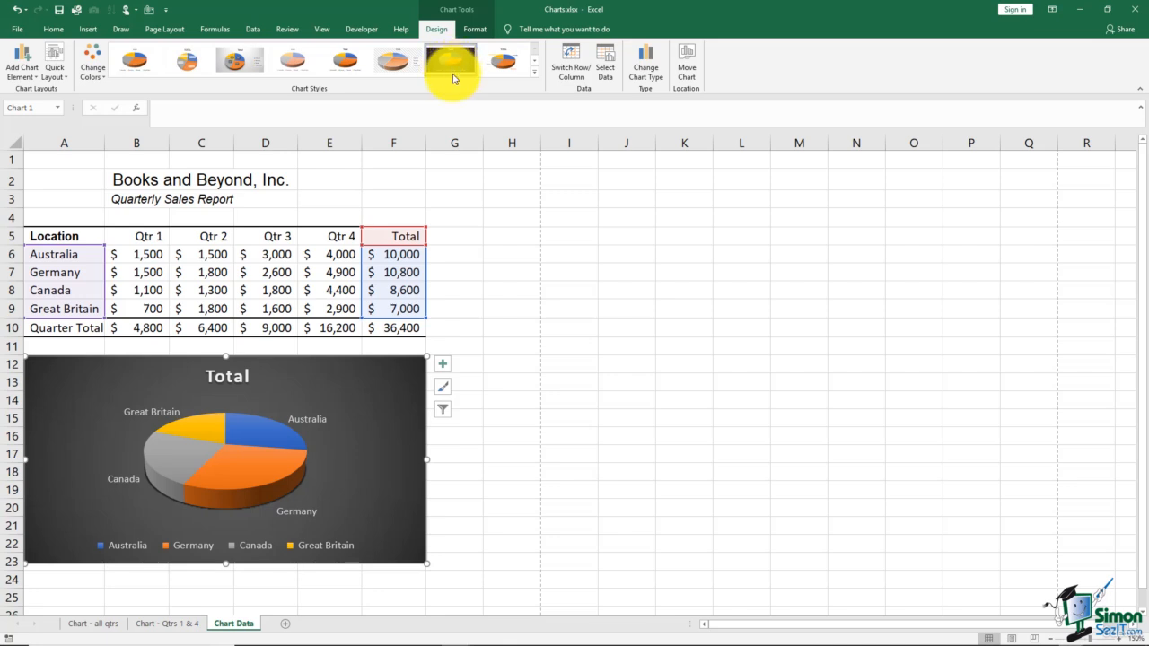
Show the sales values as data labels on the pie slices and place the legend to the right of the pie.
{"action": "left_click", "coordinate": [443, 367]}
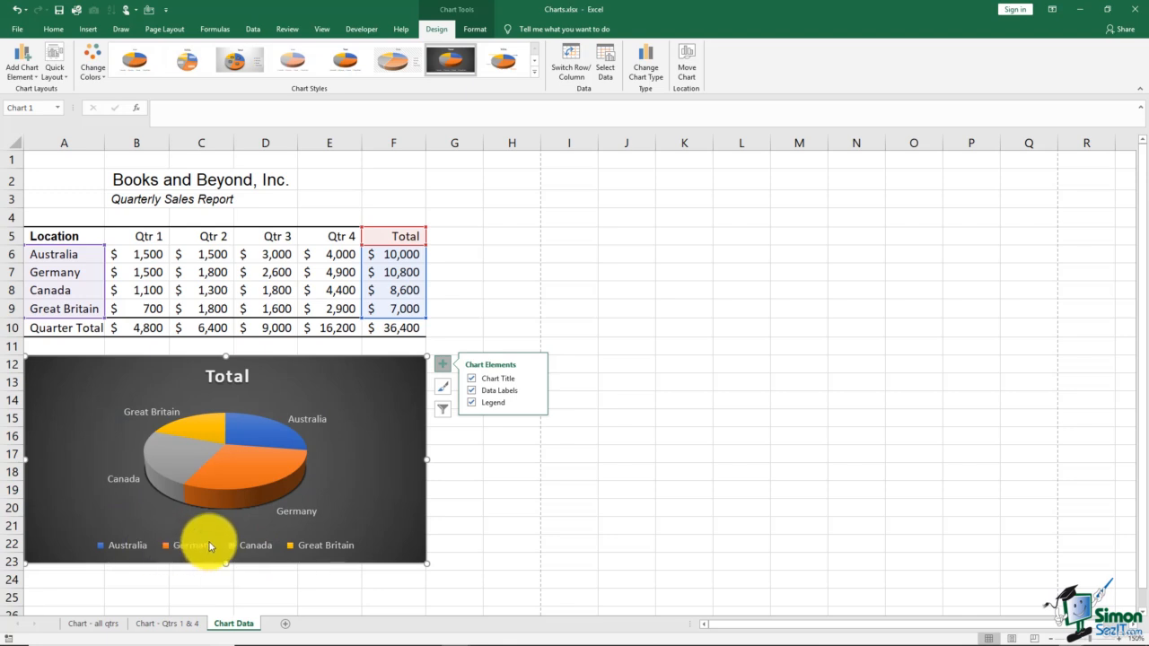
{"action": "left_click", "coordinate": [472, 391]}
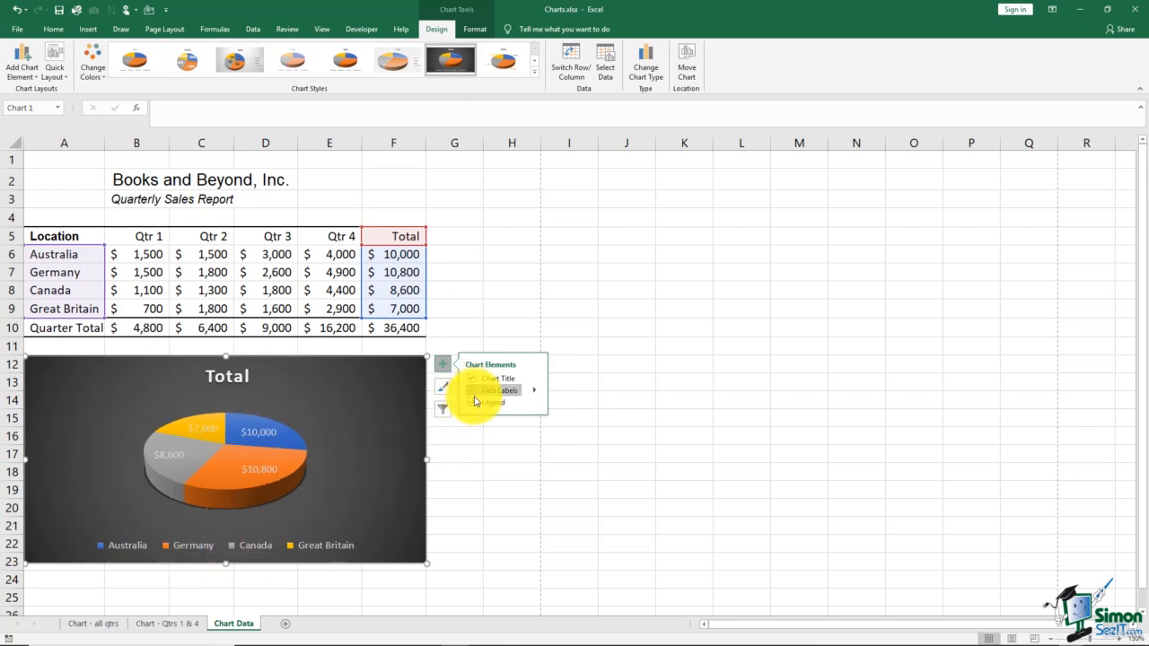
{"action": "left_click", "coordinate": [471, 402]}
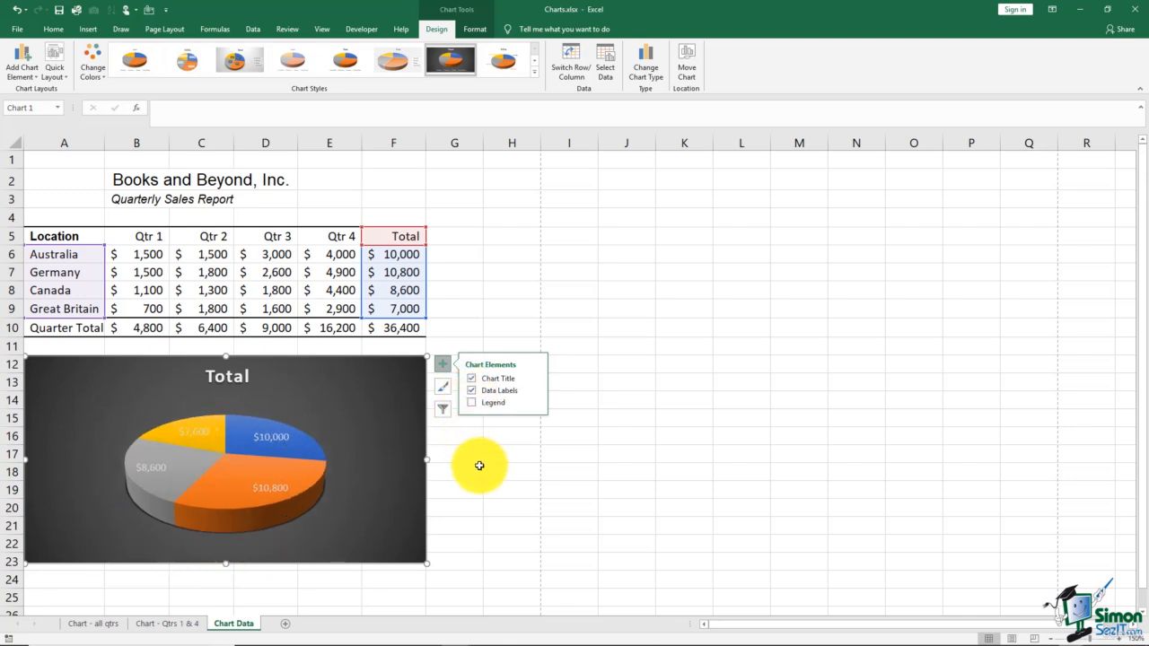
{"action": "left_click", "coordinate": [472, 402]}
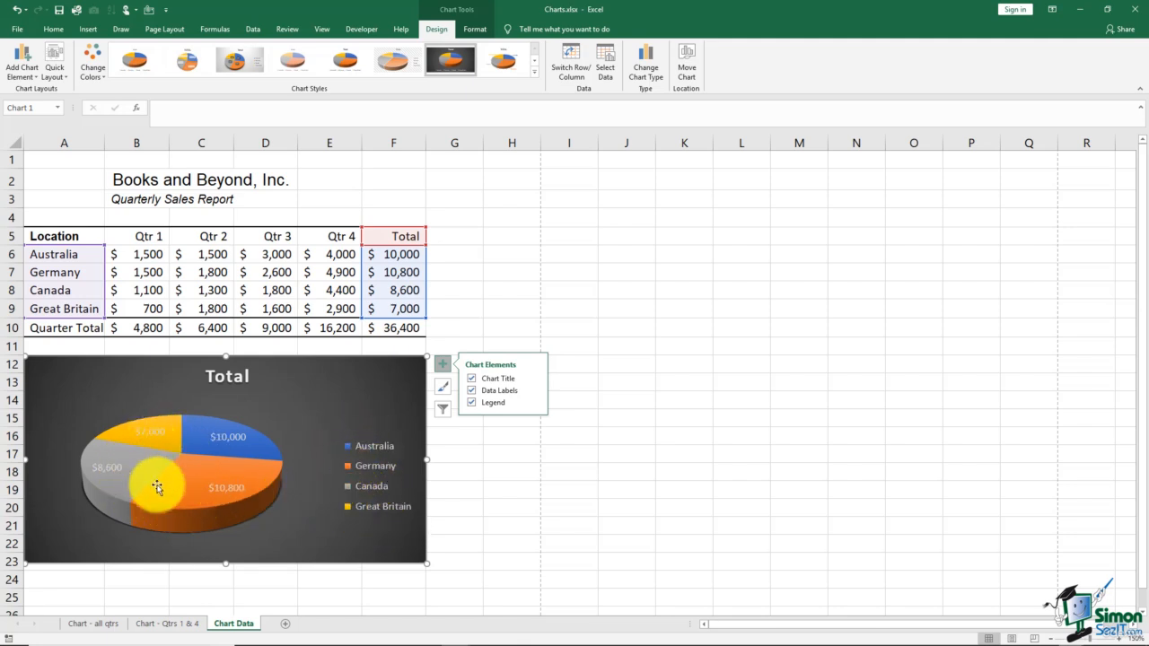
{"action": "mouse_move", "coordinate": [186, 432]}
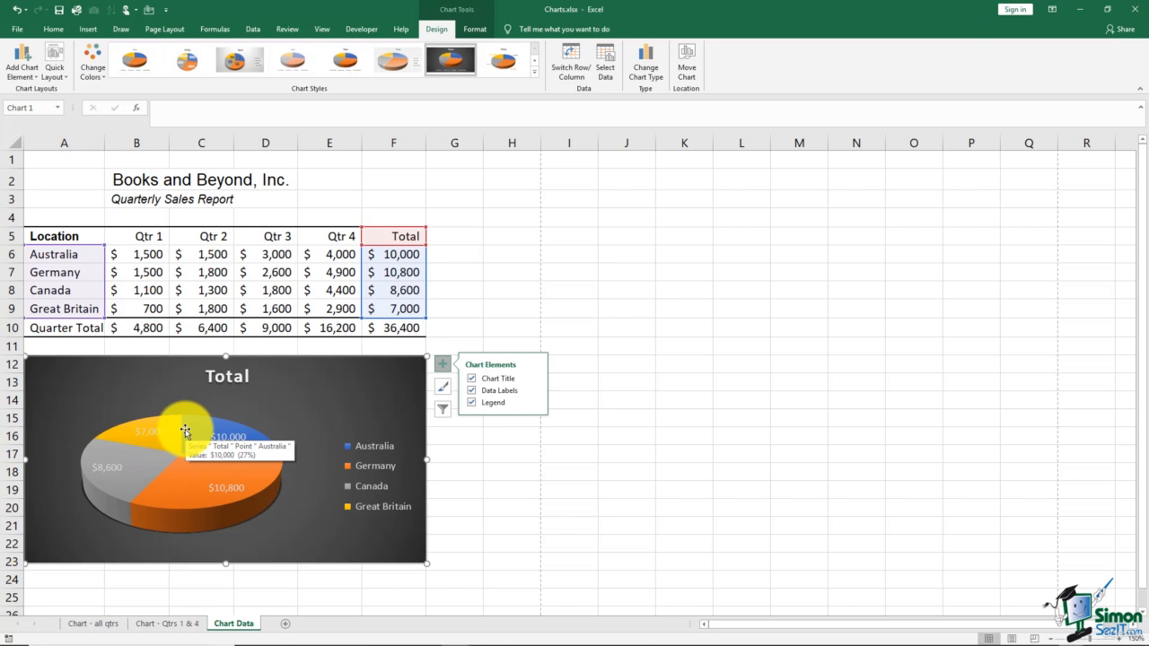
Browse the available chart styles and recolour the pie chart with the fourth Colorful palette, which starts with green and blue.
{"action": "left_click", "coordinate": [443, 388]}
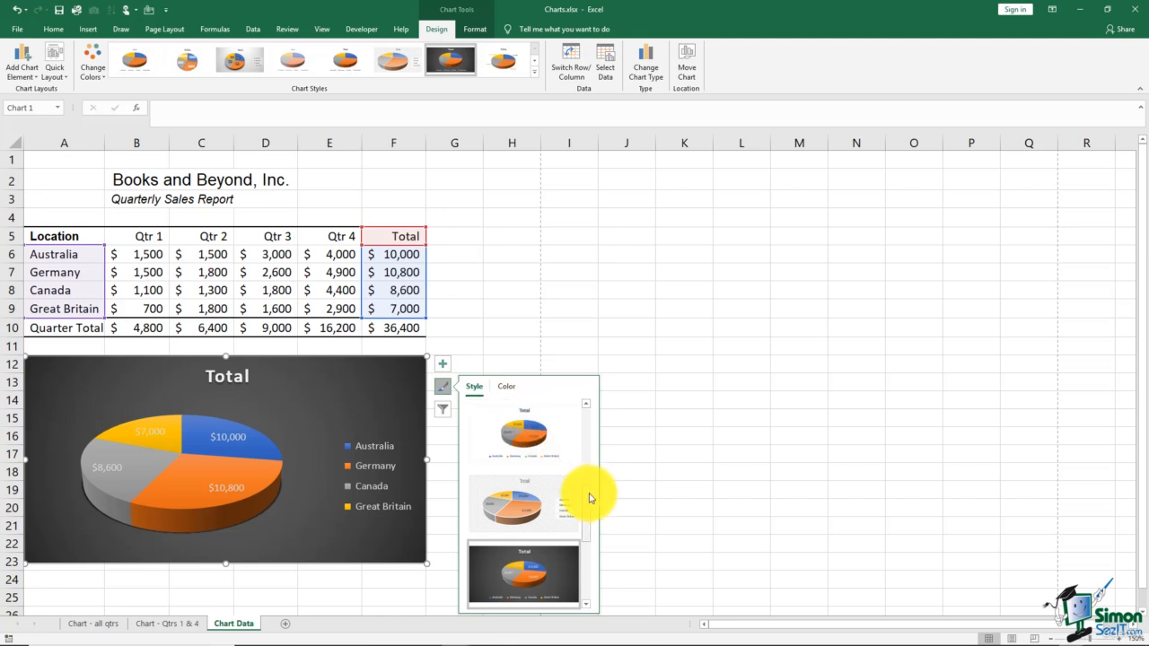
{"action": "left_click_drag", "start_coordinate": [587, 500], "coordinate": [588, 575]}
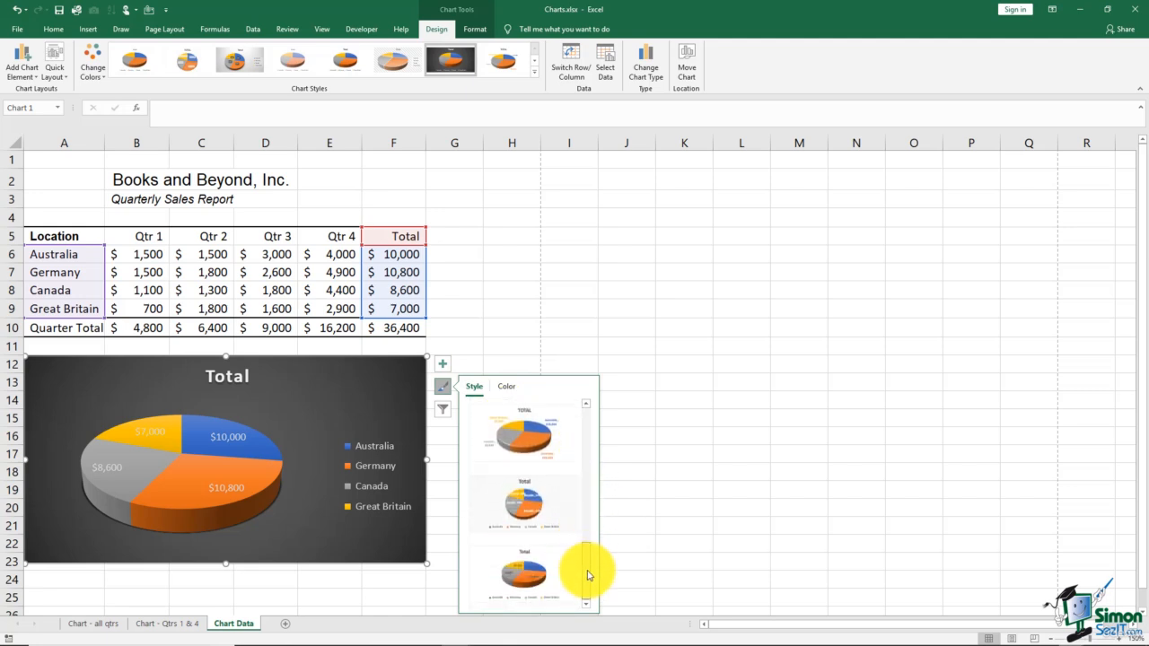
{"action": "left_click_drag", "start_coordinate": [589, 575], "coordinate": [589, 432]}
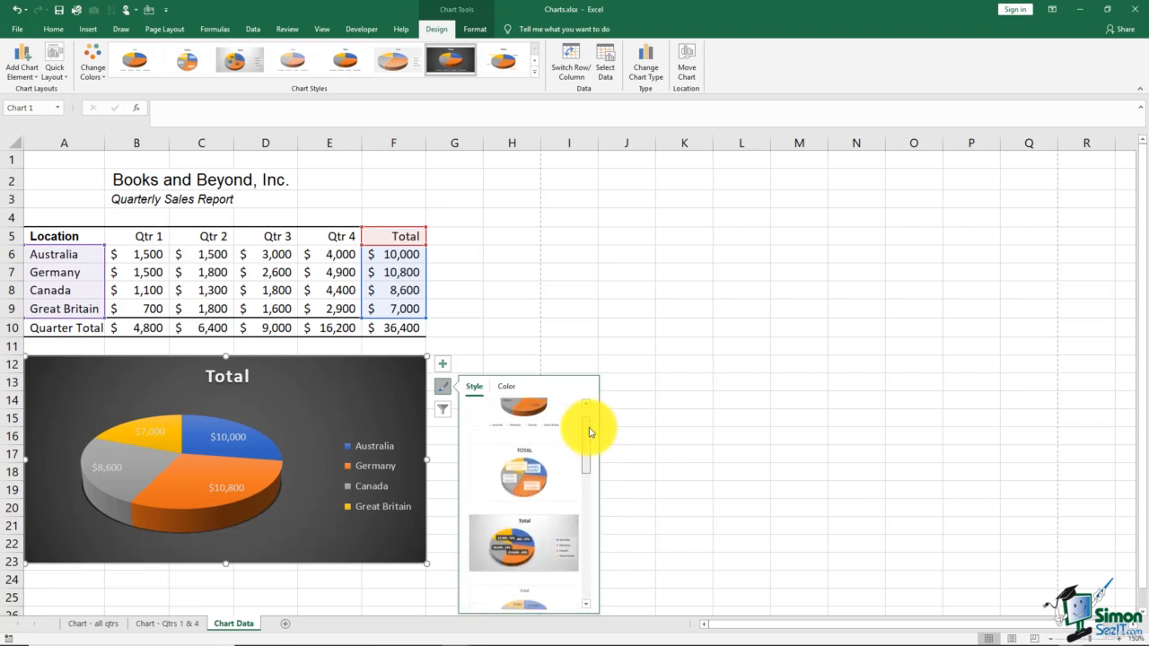
{"action": "left_click", "coordinate": [506, 388]}
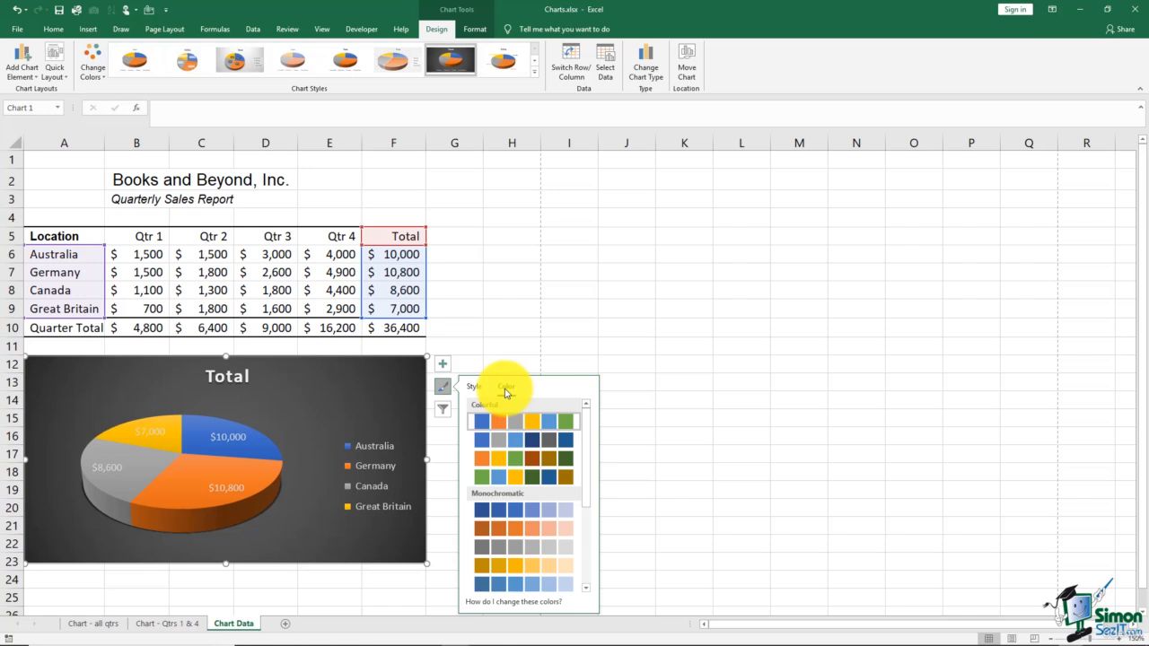
{"action": "left_click", "coordinate": [478, 477]}
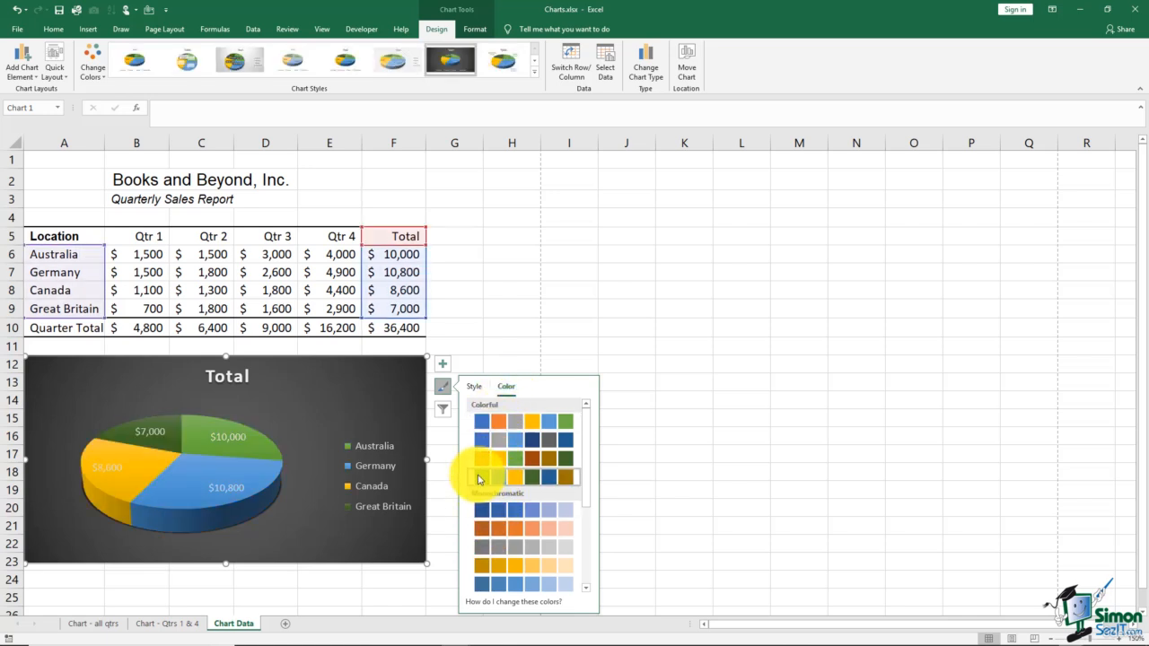
{"action": "left_click", "coordinate": [483, 459]}
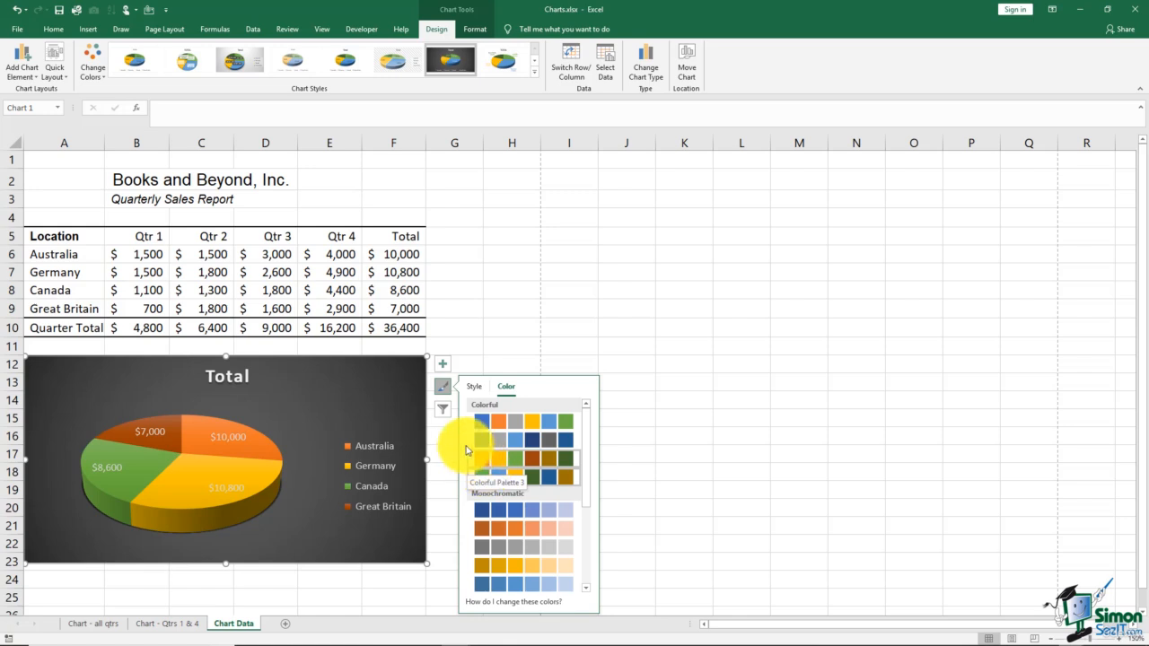
Filter Germany and Great Britain out of the pie chart so only Australia and Canada are plotted.
{"action": "left_click", "coordinate": [440, 412]}
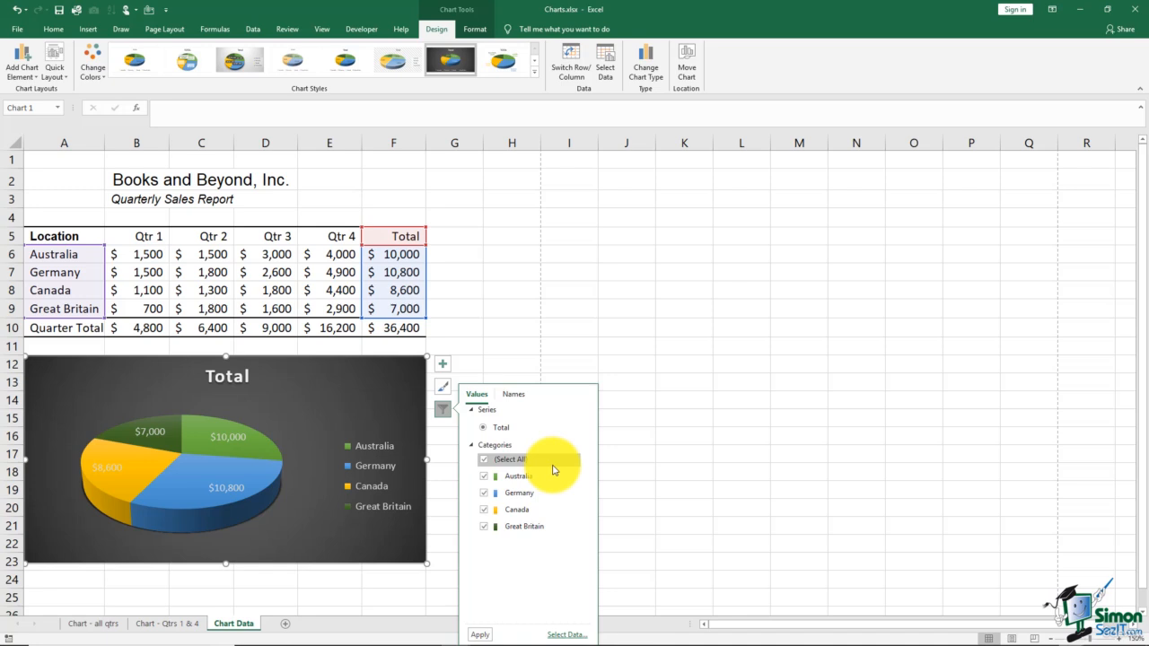
{"action": "left_click", "coordinate": [486, 492]}
{"action": "left_click", "coordinate": [484, 526]}
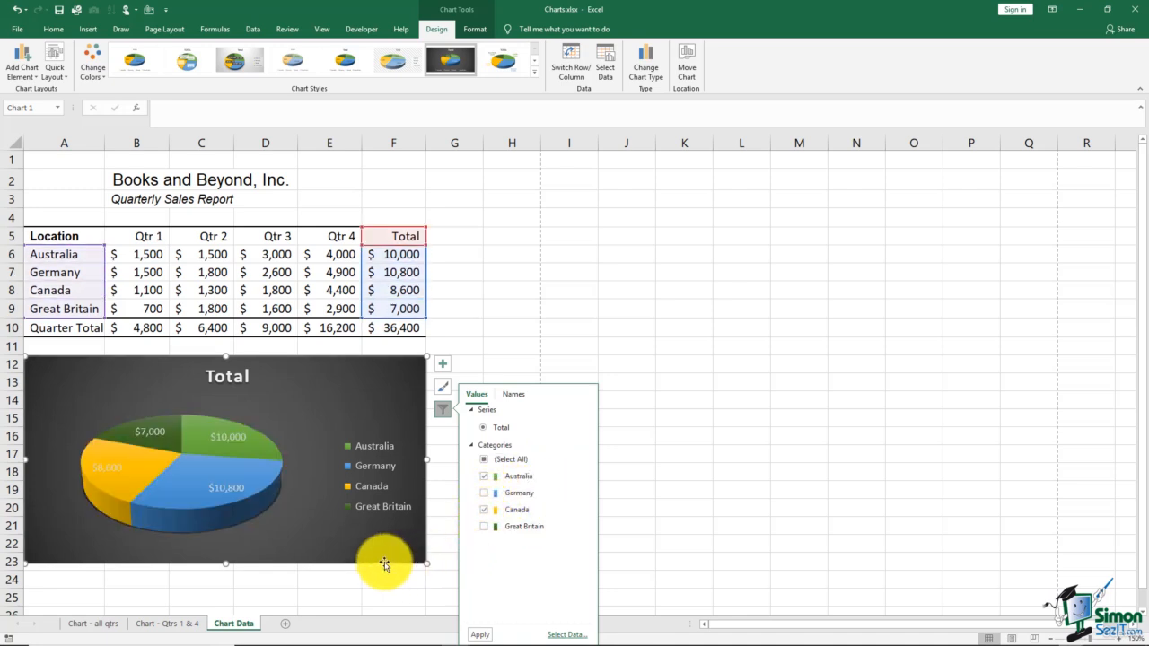
{"action": "left_click", "coordinate": [479, 636]}
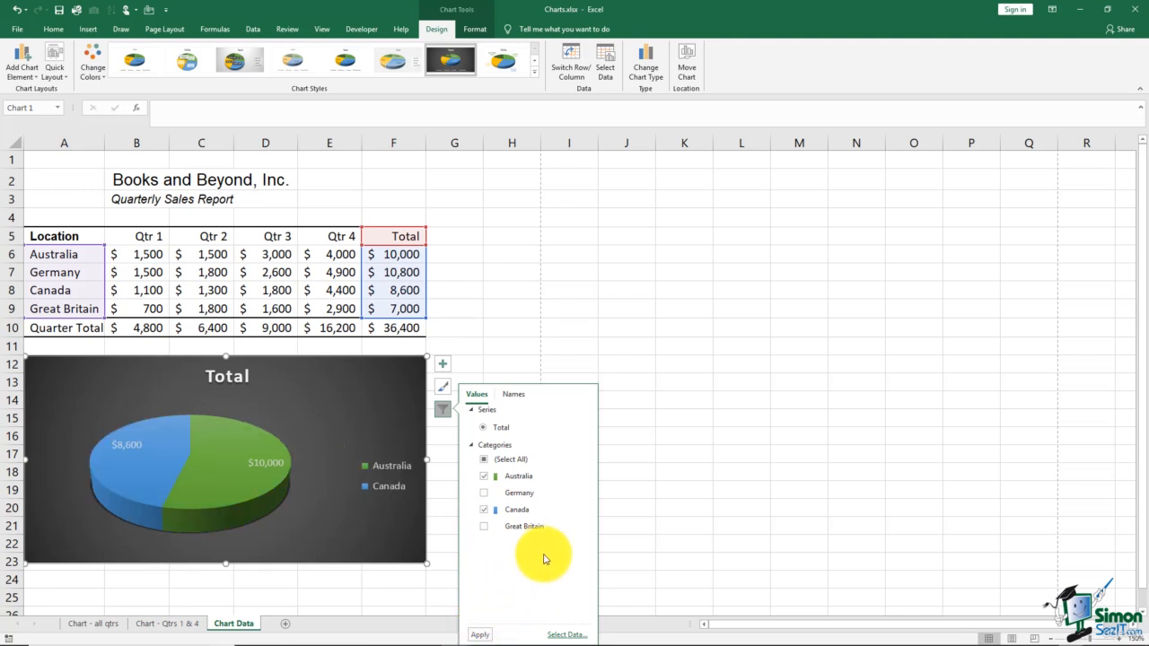
Restore Germany and Great Britain to the pie chart's categories and close the chart filter.
{"action": "left_click", "coordinate": [483, 528]}
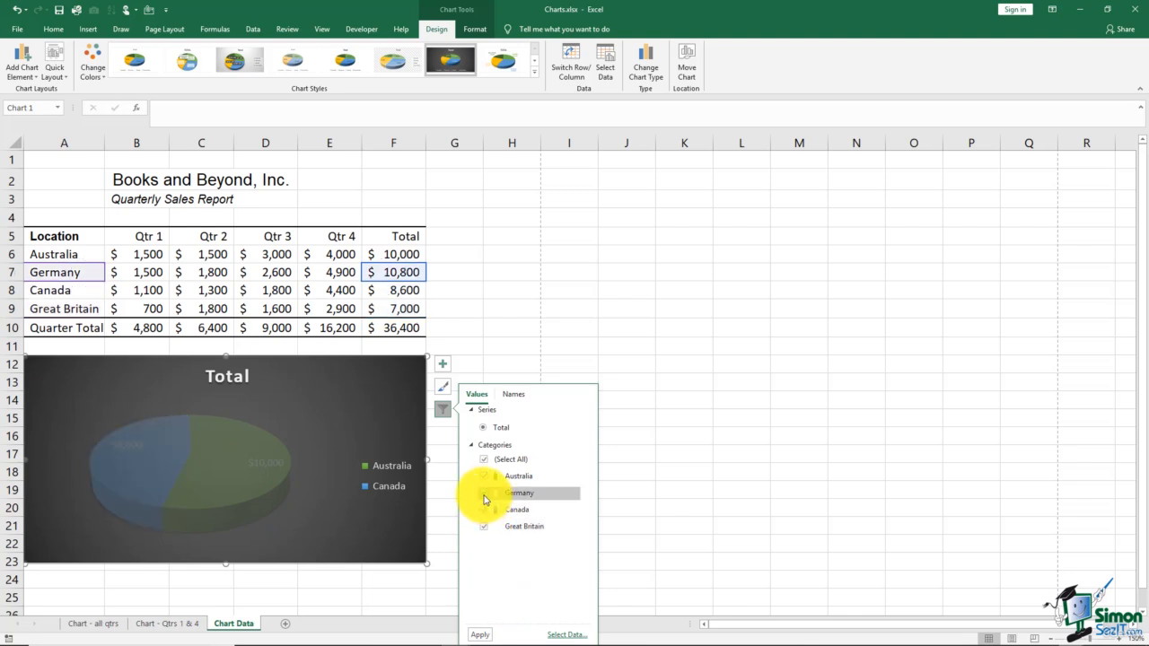
{"action": "left_click", "coordinate": [482, 636]}
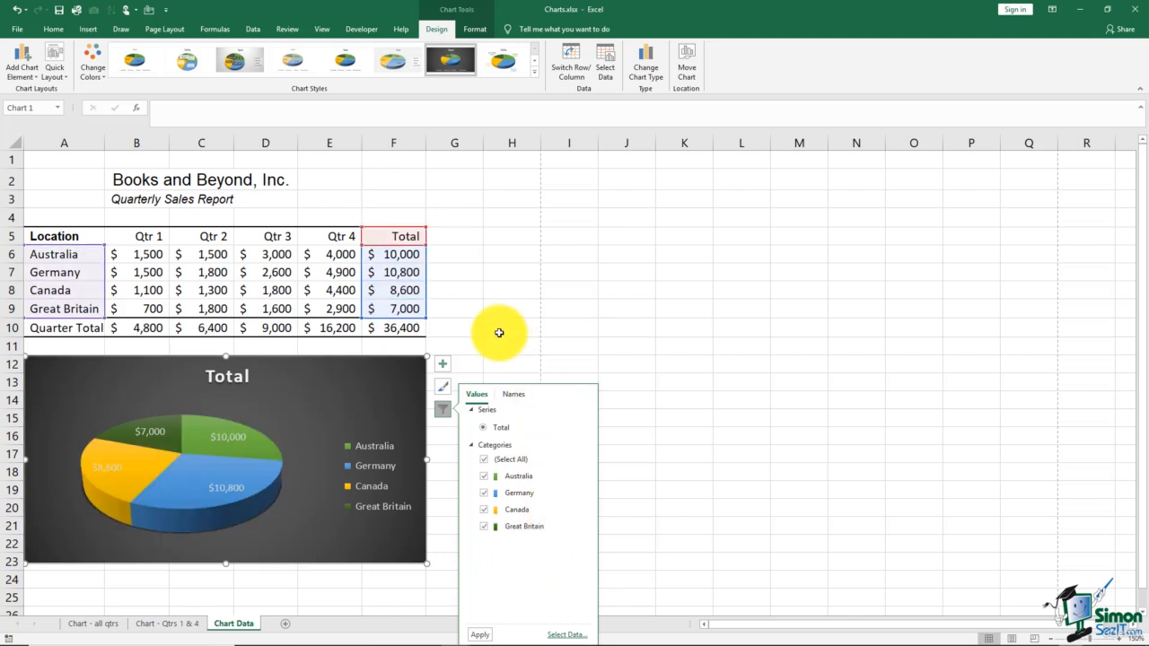
{"action": "left_click", "coordinate": [499, 333]}
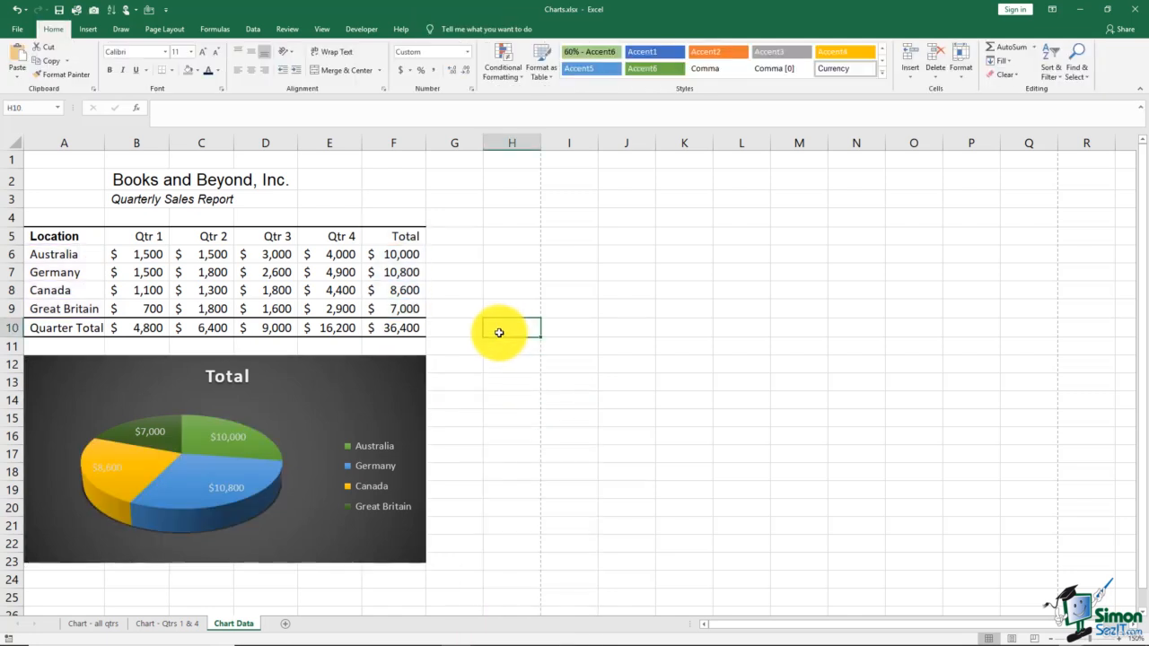
{"action": "left_click", "coordinate": [358, 395]}
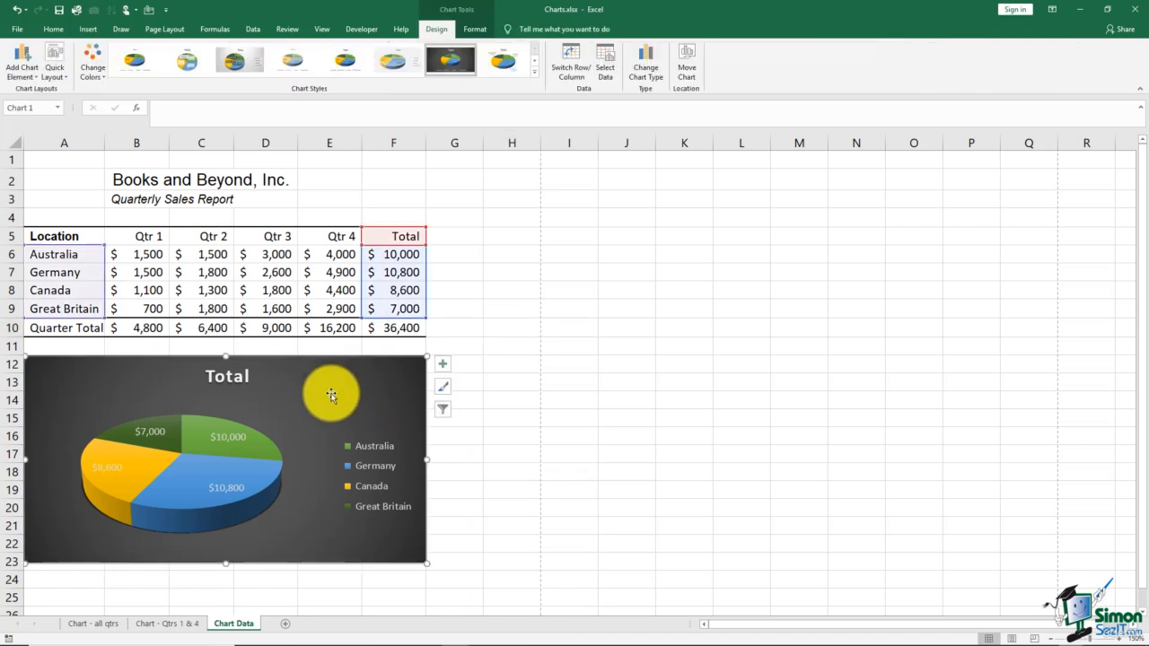
Add axis titles to the column chart on the Chart - all qtrs sheet.
{"action": "left_click", "coordinate": [106, 624]}
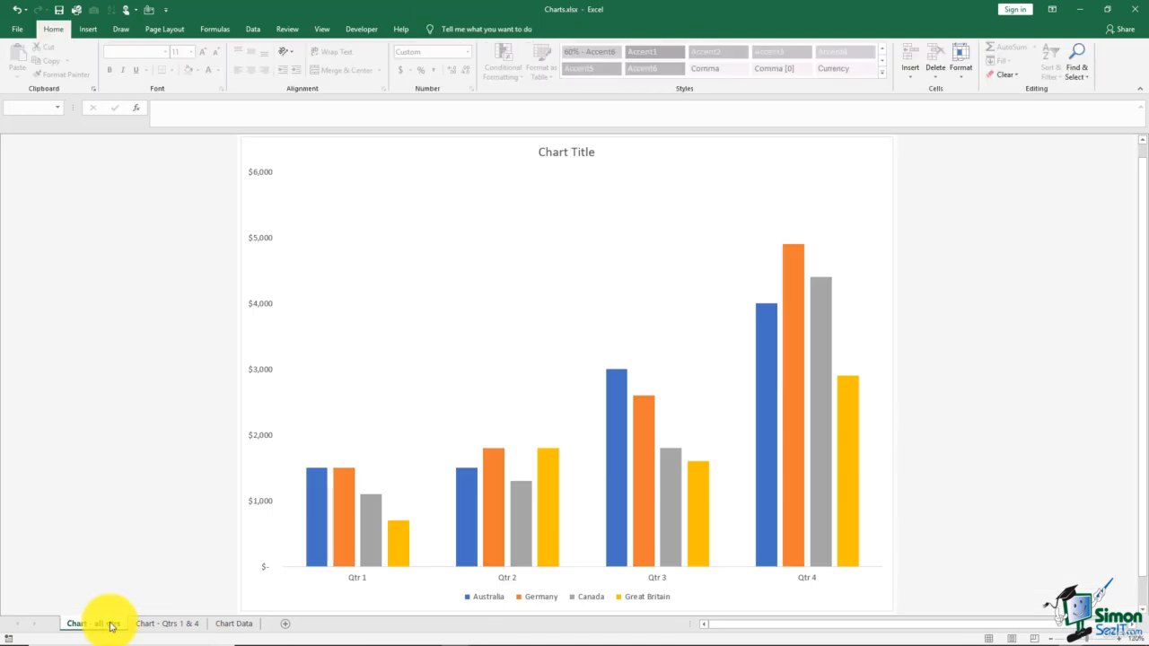
{"action": "left_click", "coordinate": [534, 278]}
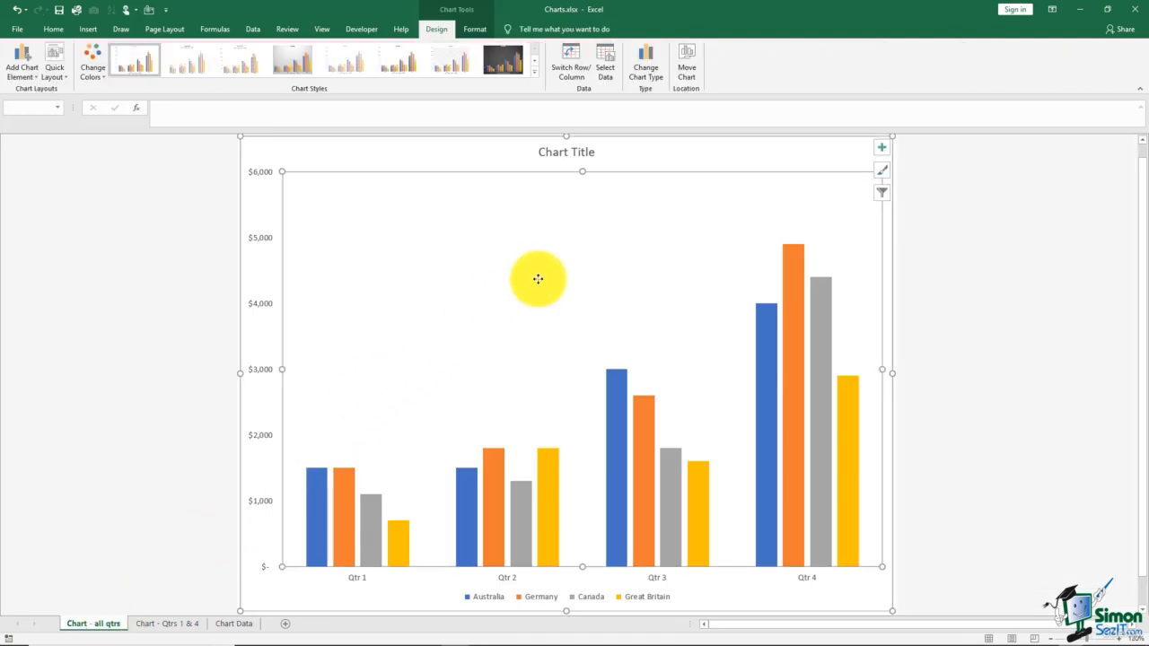
{"action": "left_click", "coordinate": [882, 152]}
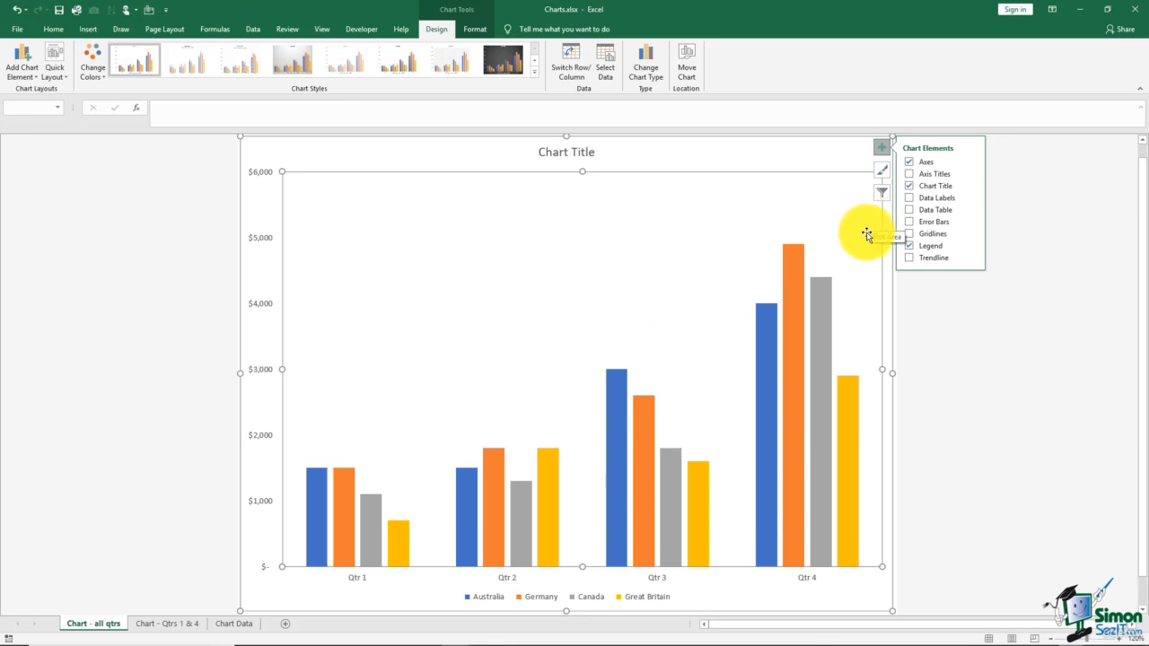
{"action": "left_click", "coordinate": [910, 176]}
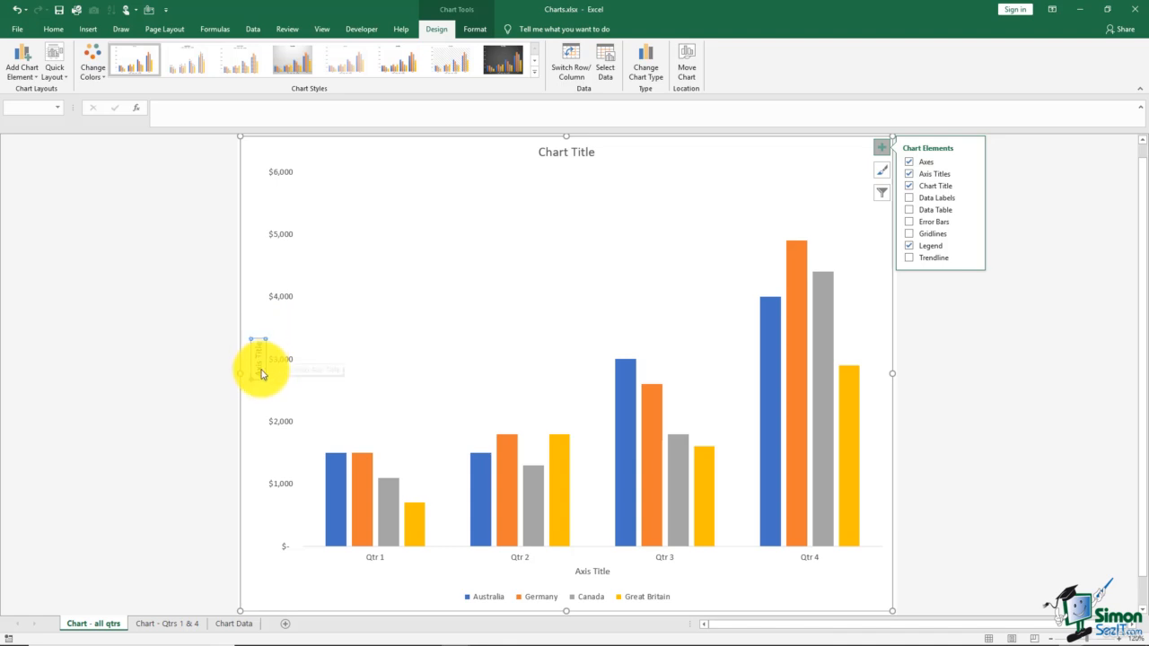
Change the horizontal axis title of the column chart to Categories.
{"action": "left_click", "coordinate": [591, 571]}
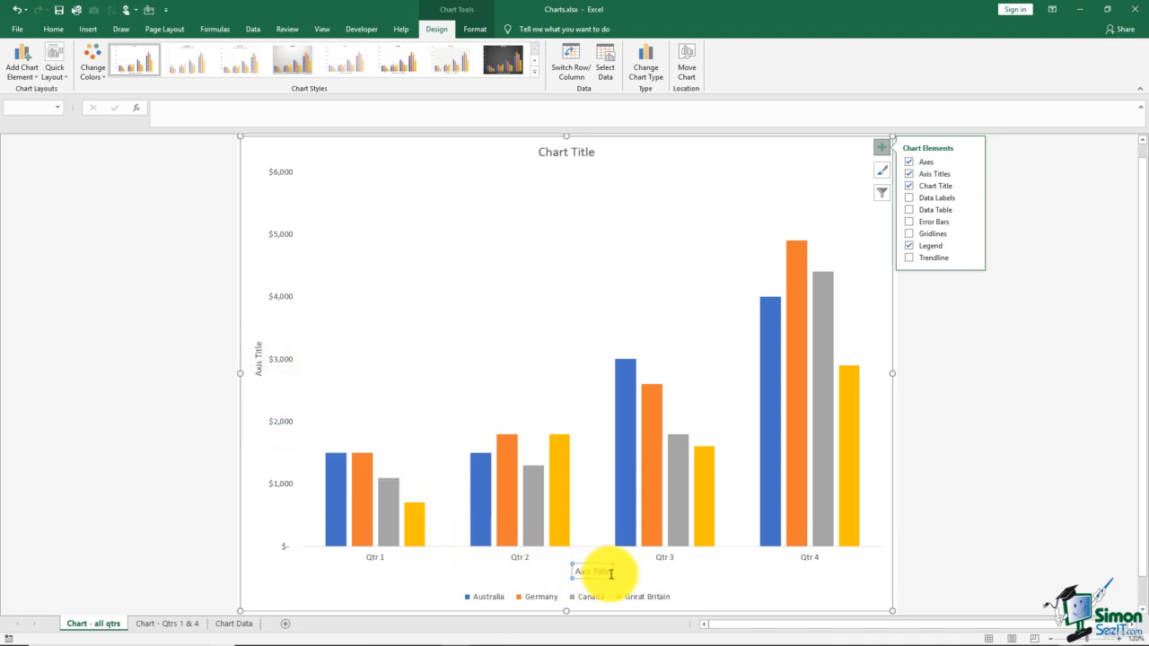
{"action": "left_click_drag", "start_coordinate": [610, 572], "coordinate": [579, 568]}
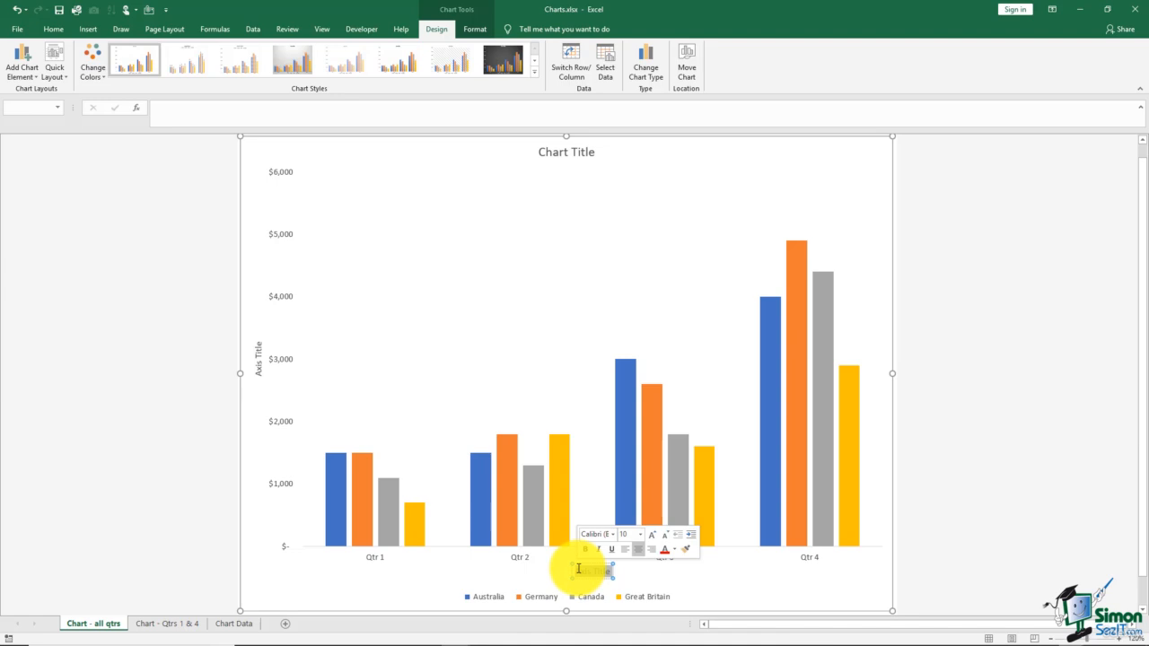
{"action": "type", "text": "Categor"}
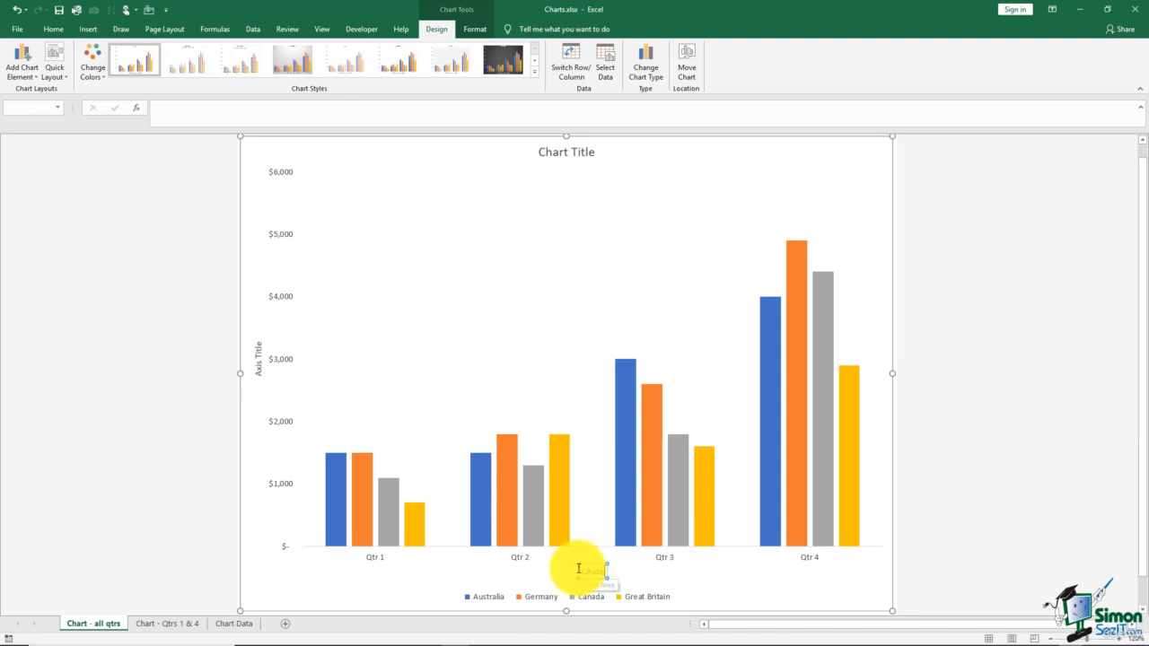
{"action": "type", "text": "ies"}
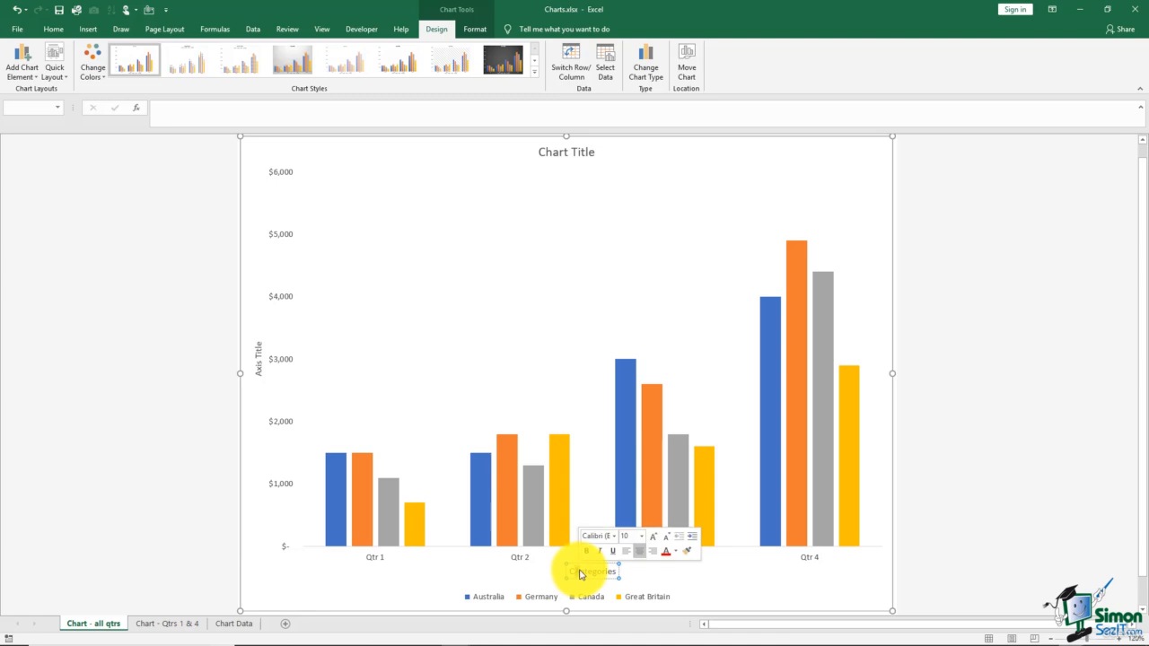
Change the vertical axis title of the column chart to Dollars.
{"action": "left_click", "coordinate": [256, 359]}
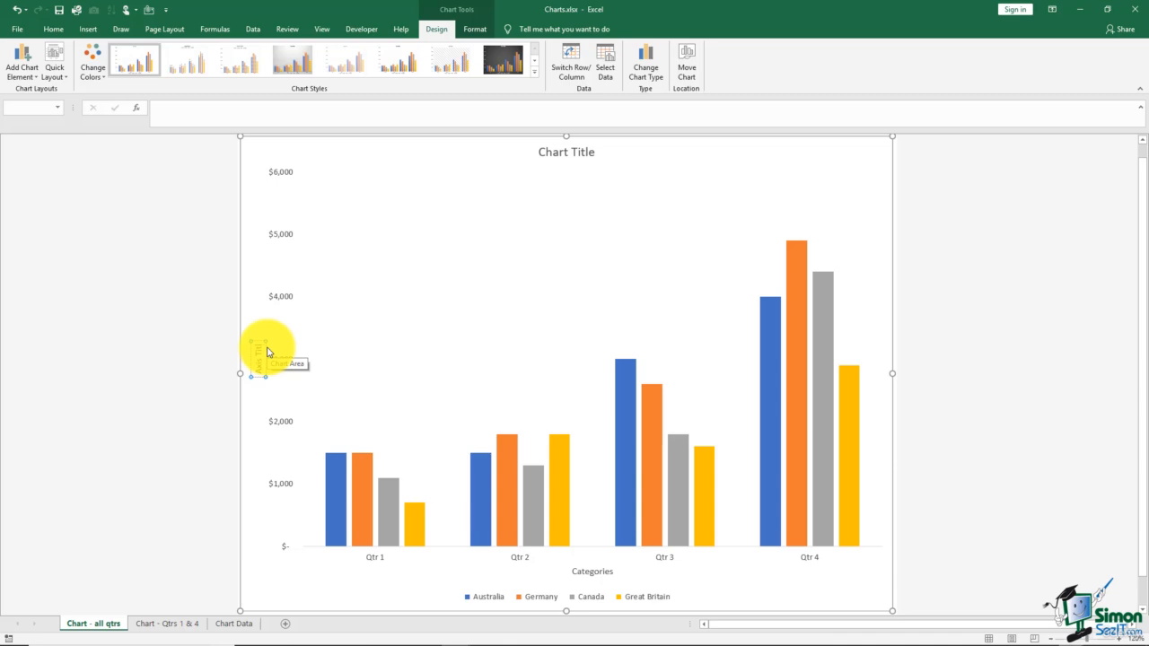
{"action": "key", "text": "BackSpace"}
{"action": "key", "text": "BackSpace"}
{"action": "key", "text": "BackSpace"}
{"action": "key", "text": "BackSpace"}
{"action": "key", "text": "BackSpace"}
{"action": "key", "text": "BackSpace"}
{"action": "key", "text": "BackSpace"}
{"action": "key", "text": "BackSpace"}
{"action": "key", "text": "BackSpace"}
{"action": "type", "text": "Dollars"}
{"action": "left_click", "coordinate": [475, 338]}
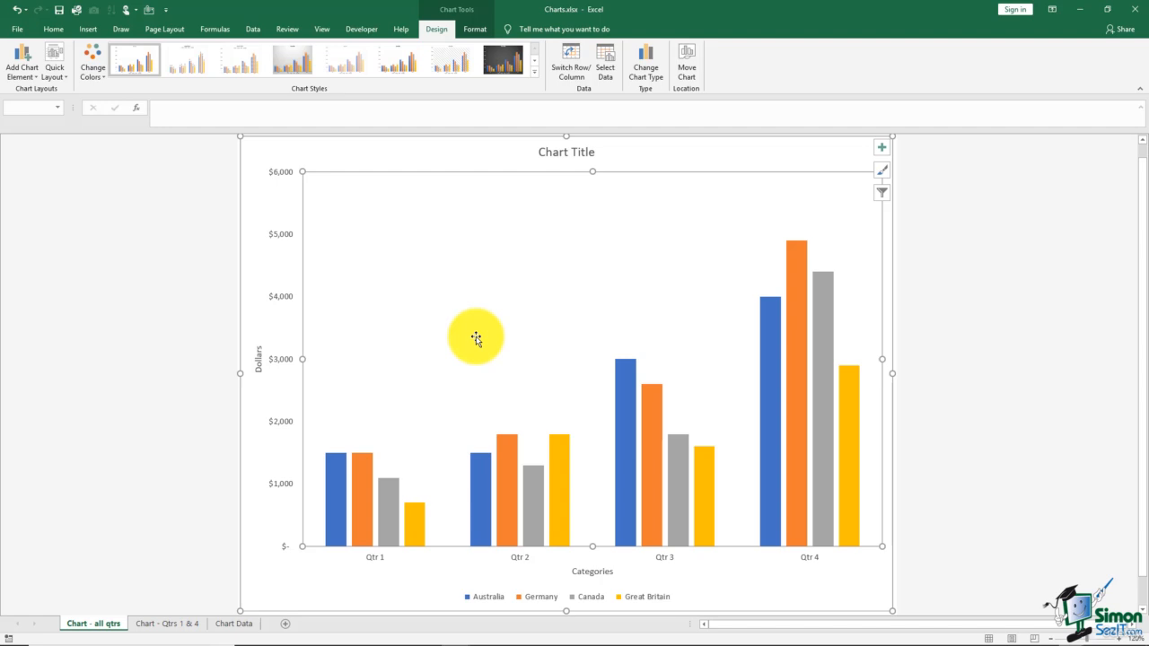
Add data labels and a data table to the column chart on the Chart - all qtrs sheet.
{"action": "left_click", "coordinate": [882, 148]}
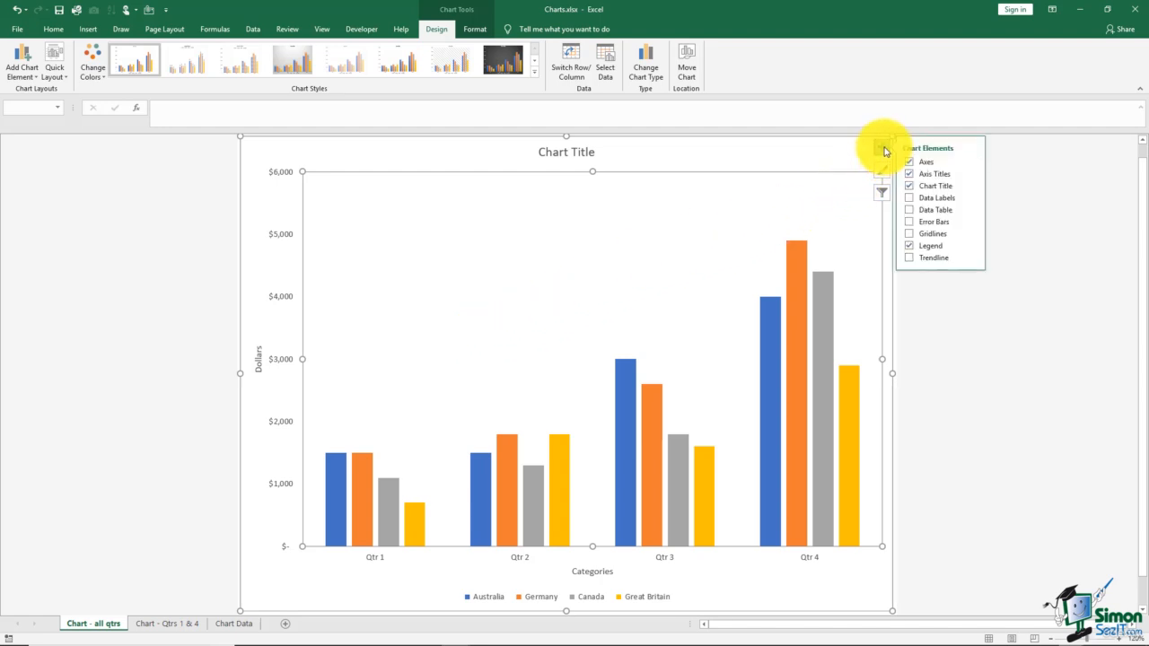
{"action": "left_click", "coordinate": [909, 198]}
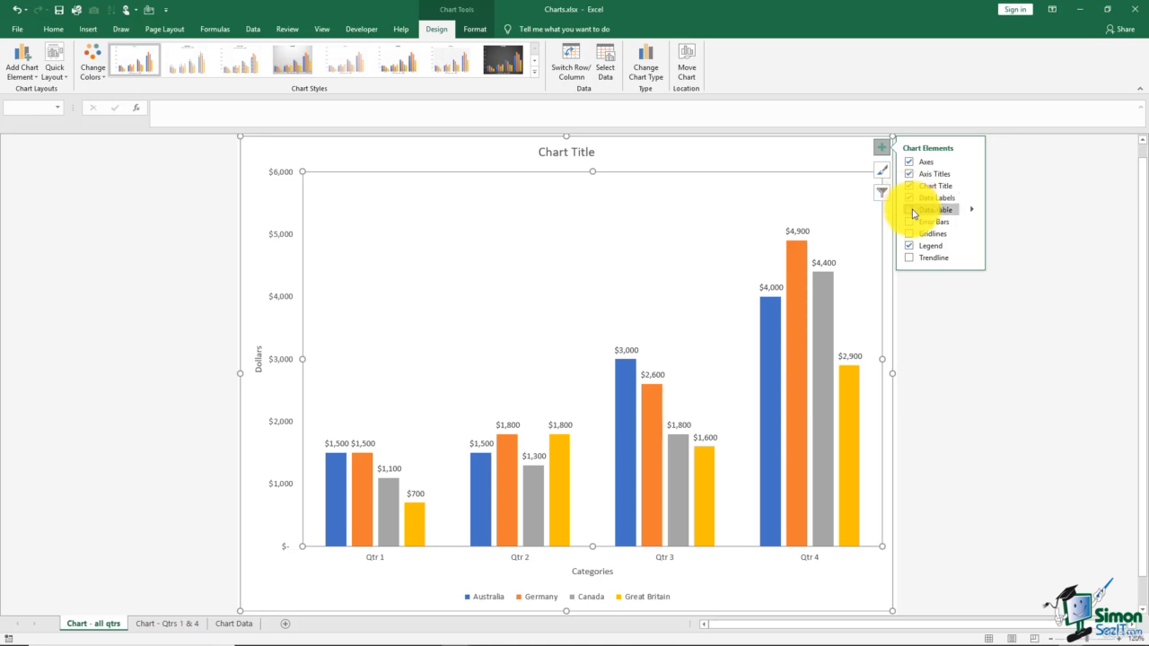
{"action": "left_click", "coordinate": [909, 211]}
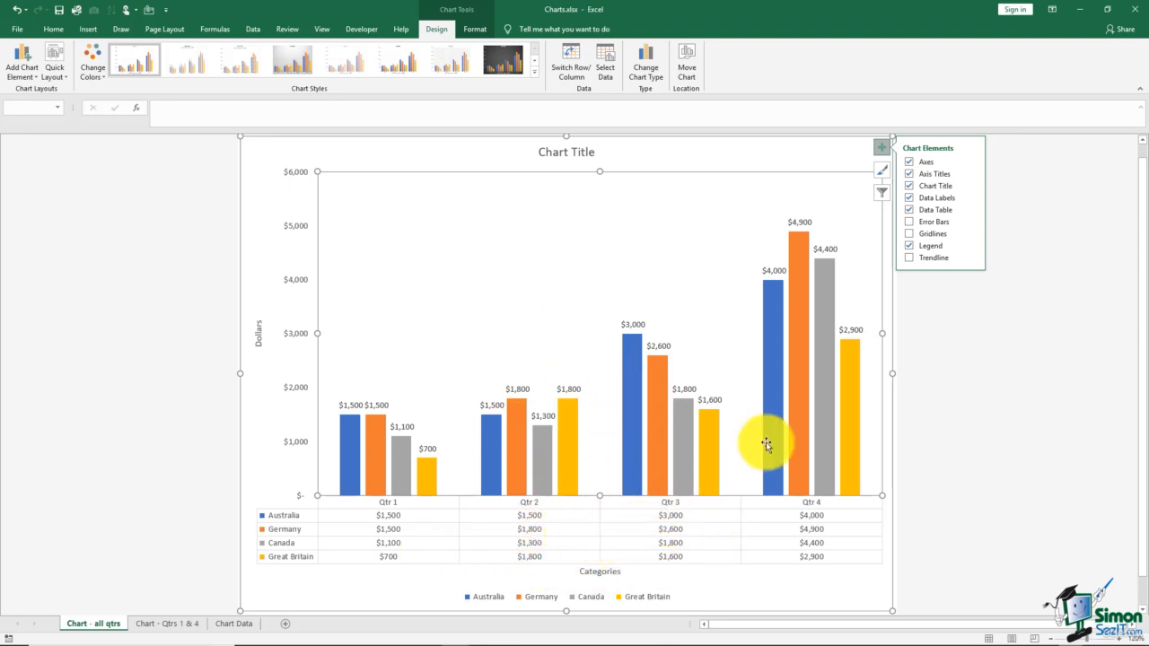
Add a trendline based on the Australia series to the column chart.
{"action": "left_click", "coordinate": [910, 223]}
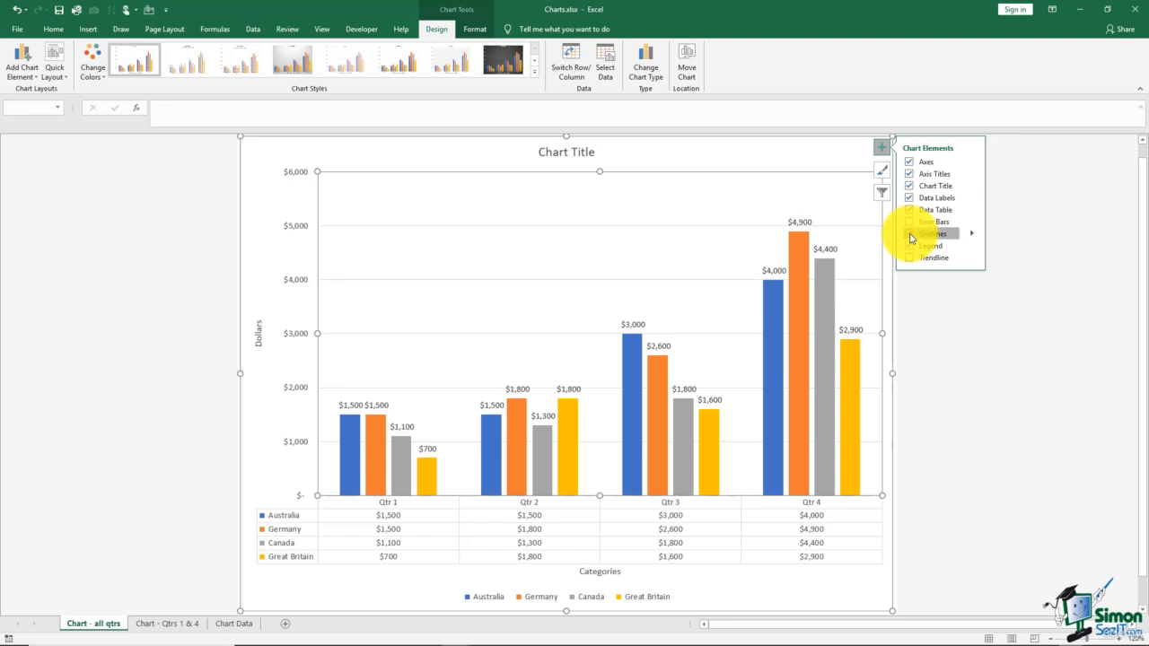
{"action": "left_click", "coordinate": [910, 236]}
{"action": "left_click", "coordinate": [910, 248]}
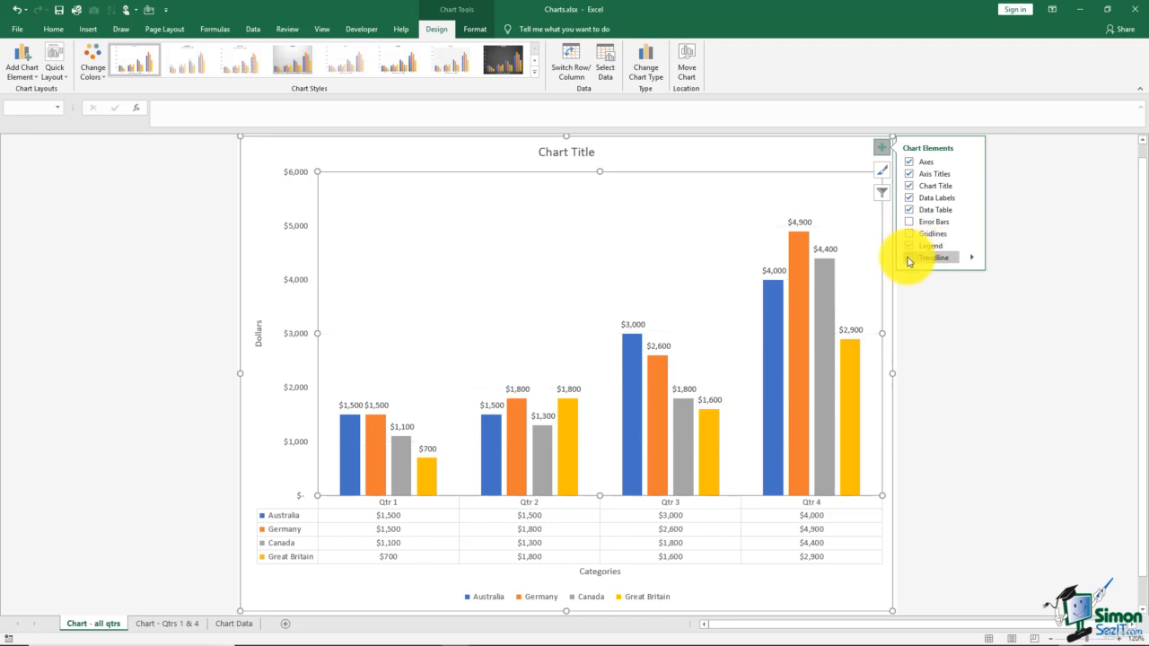
{"action": "left_click", "coordinate": [909, 259]}
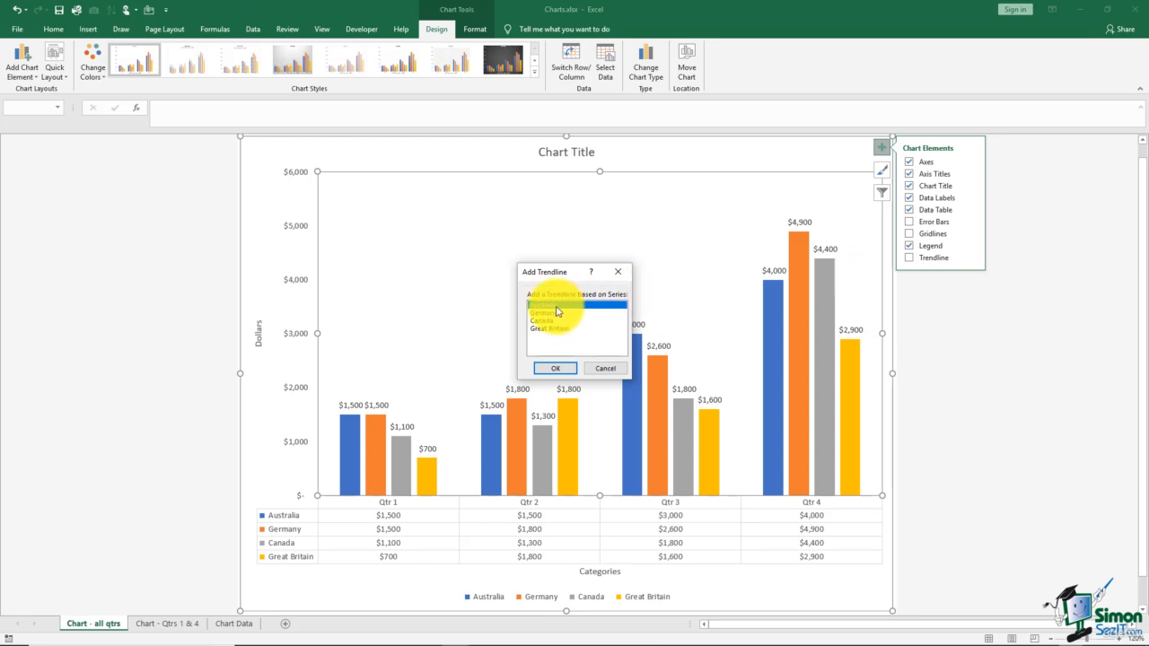
{"action": "left_click", "coordinate": [557, 371]}
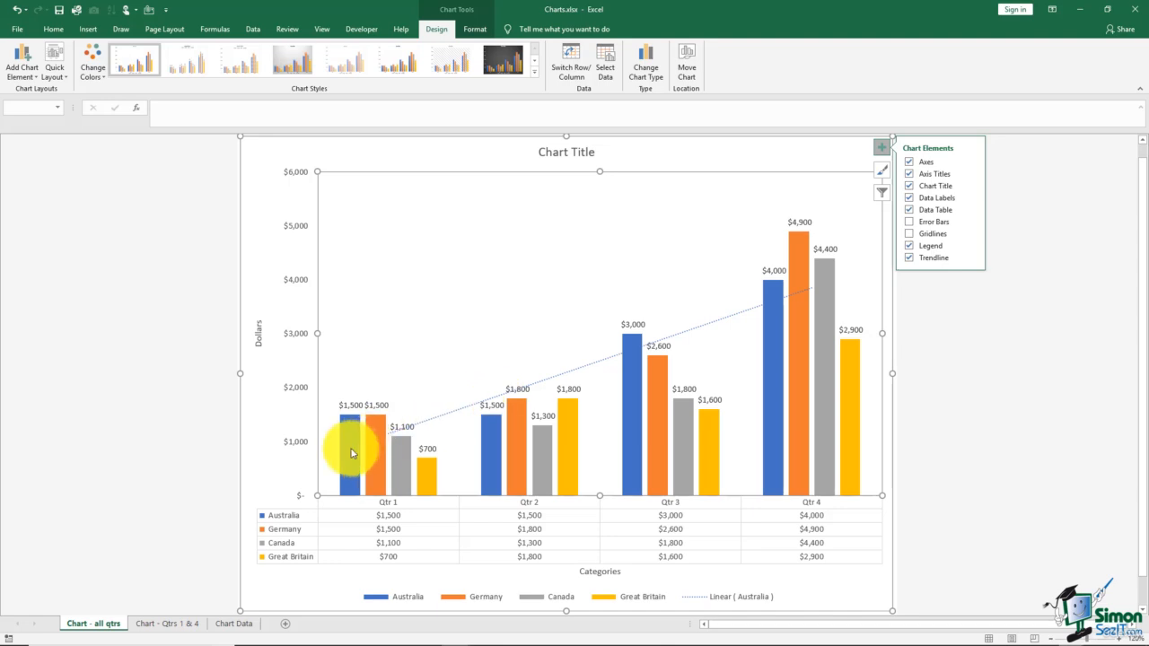
{"action": "mouse_move", "coordinate": [351, 451]}
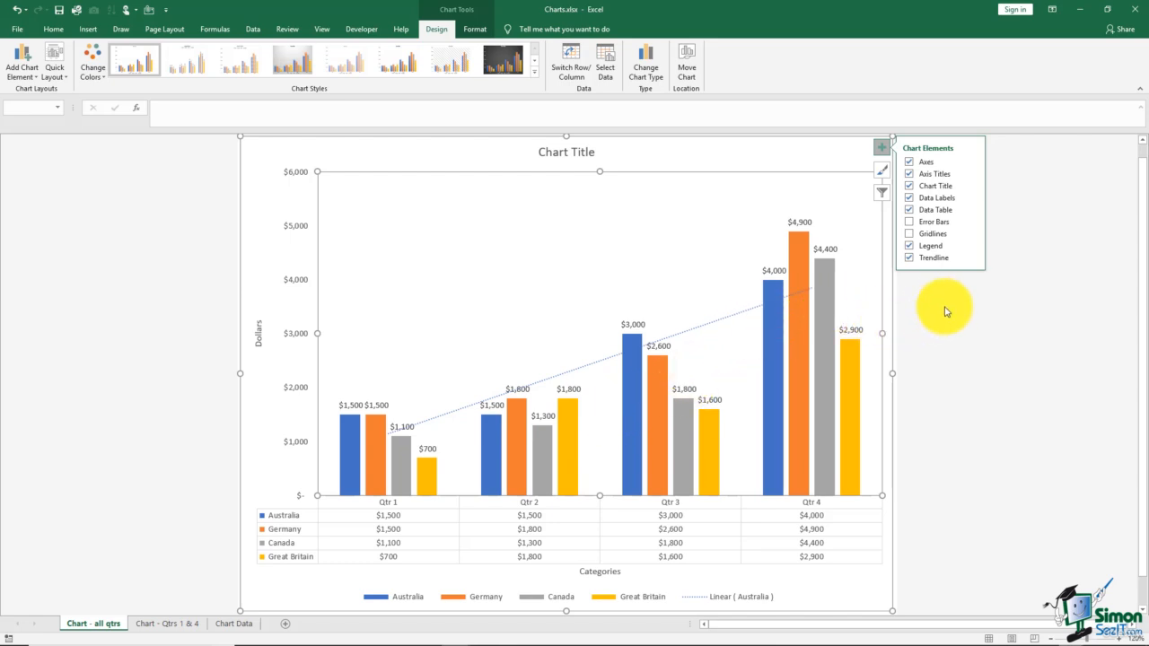
Remove the data table from the column chart and apply the dark chart style Style 8.
{"action": "scroll", "coordinate": [945, 311], "scroll_direction": "up", "scroll_amount": 1}
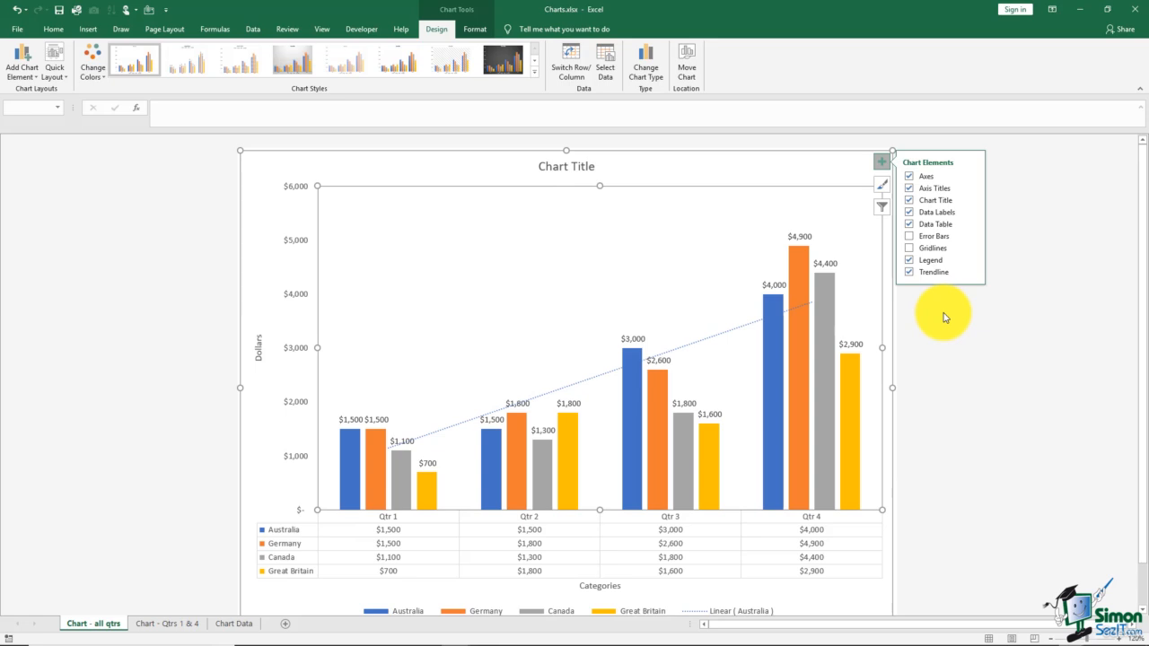
{"action": "left_click", "coordinate": [908, 225]}
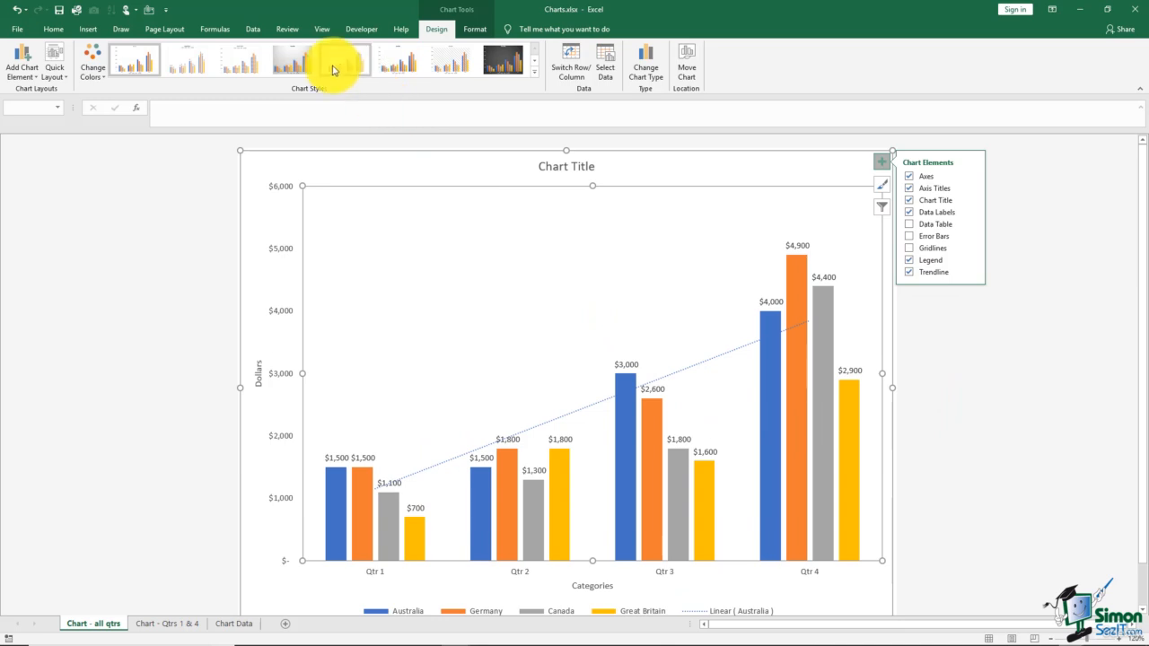
{"action": "left_click", "coordinate": [534, 75]}
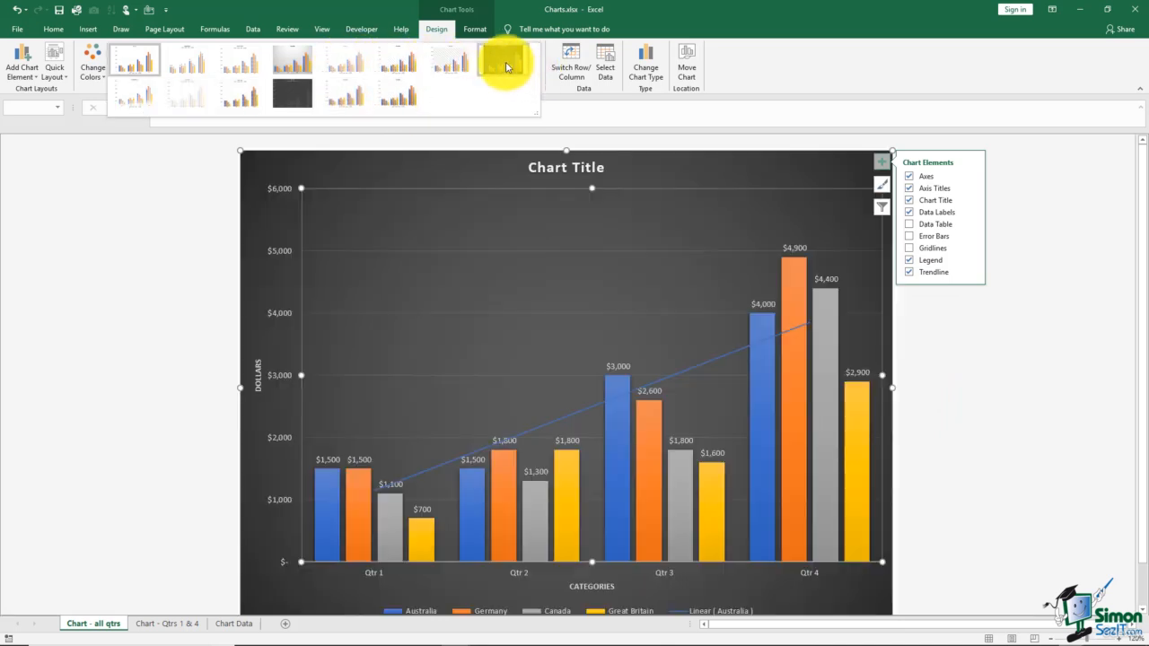
{"action": "left_click", "coordinate": [505, 64]}
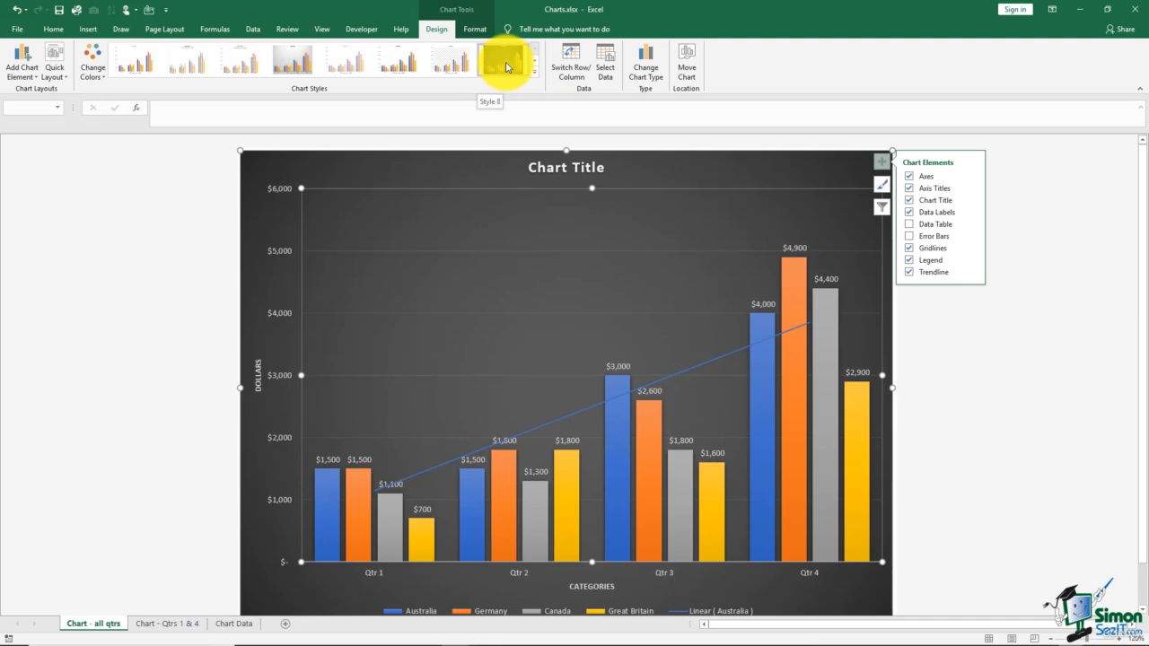
Set the column chart's title to Centered Overlay.
{"action": "left_click", "coordinate": [36, 81]}
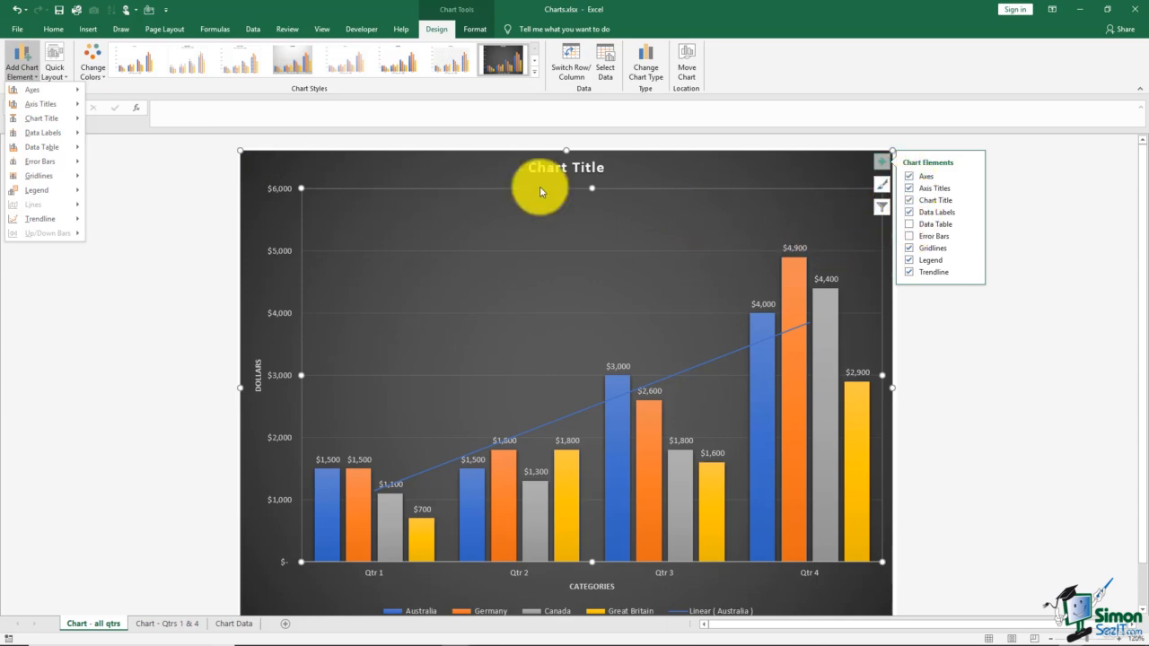
{"action": "mouse_move", "coordinate": [39, 94]}
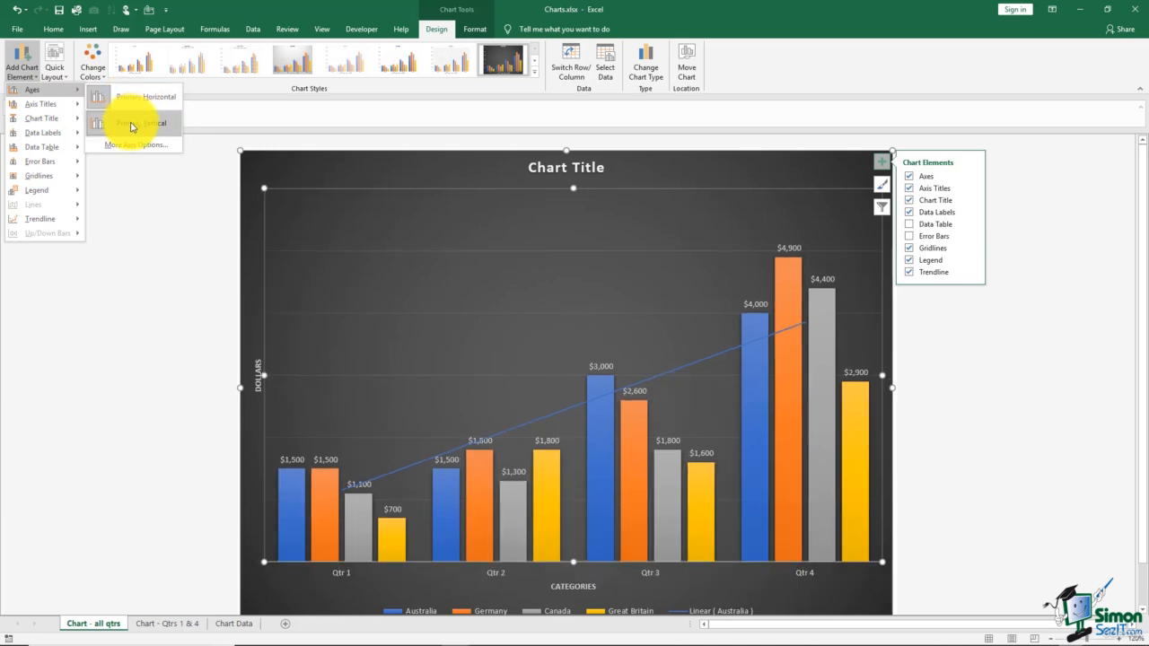
{"action": "left_click", "coordinate": [131, 126]}
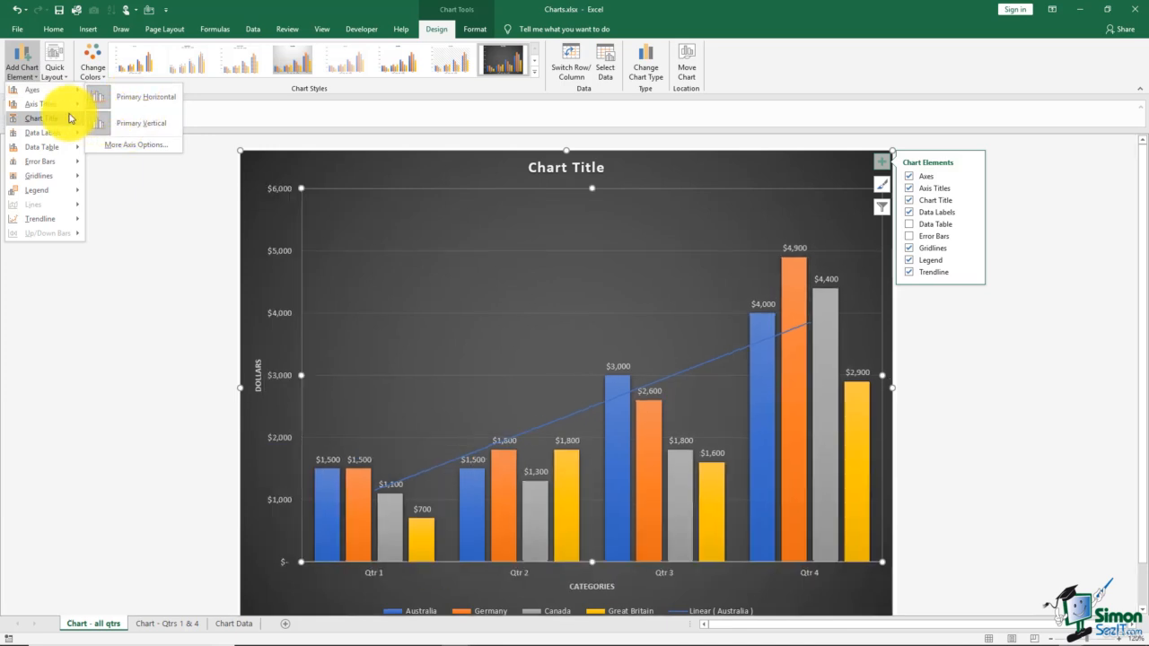
{"action": "mouse_move", "coordinate": [56, 110]}
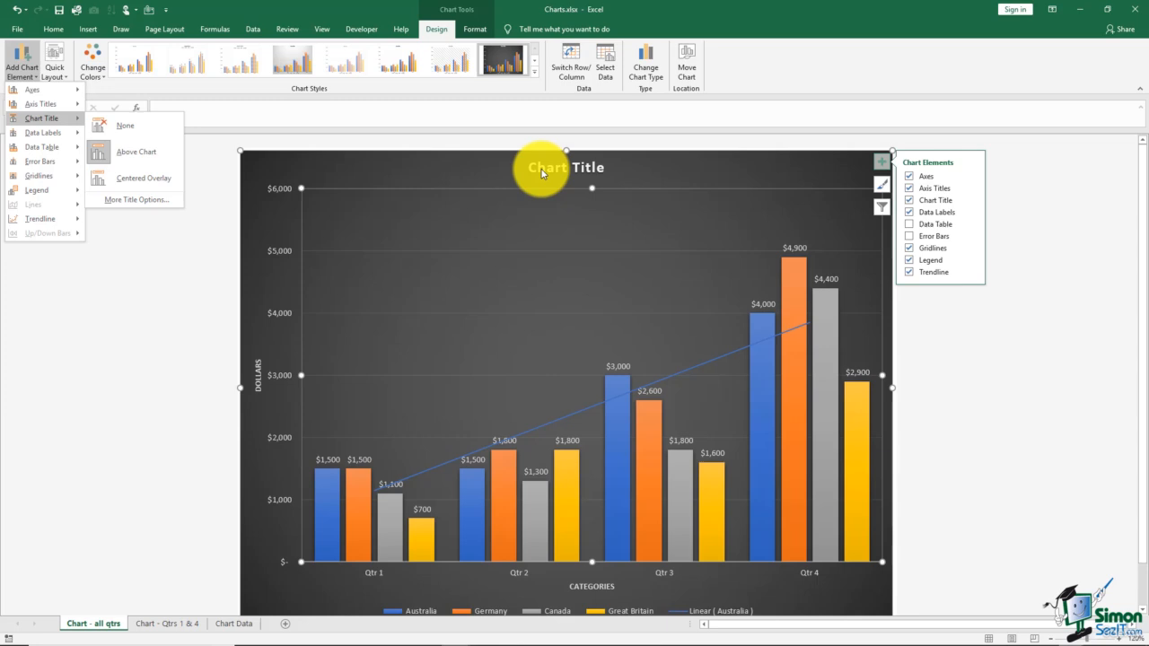
{"action": "left_click", "coordinate": [152, 183]}
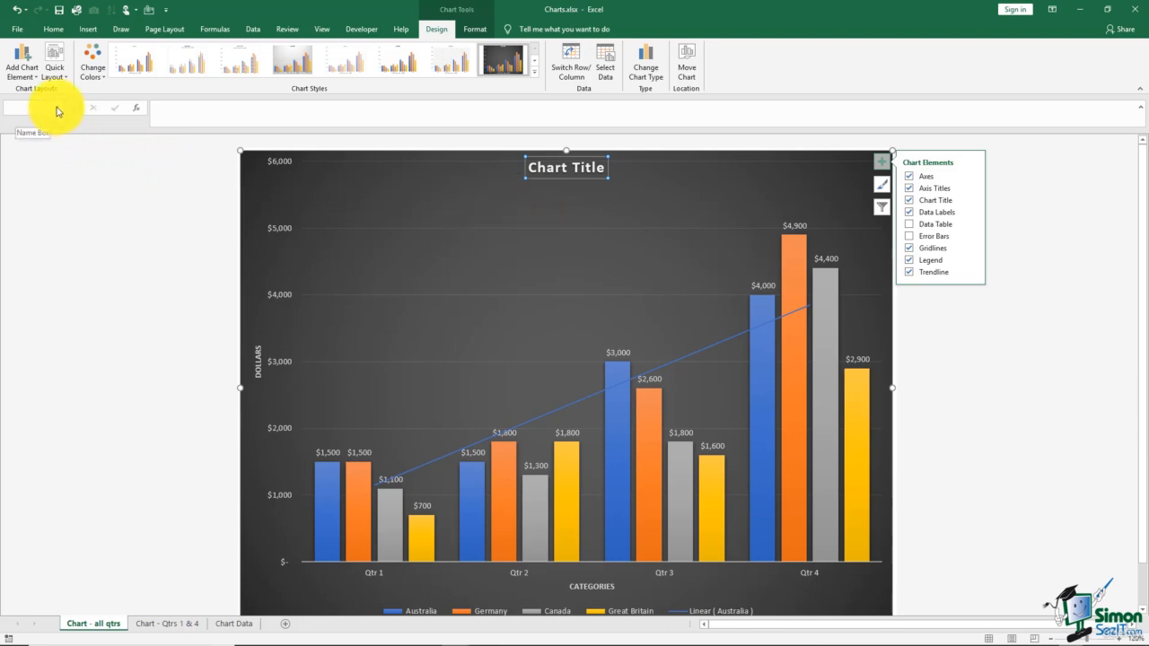
Place the column chart's data labels at Inside Base and add primary minor horizontal gridlines.
{"action": "left_click", "coordinate": [24, 72]}
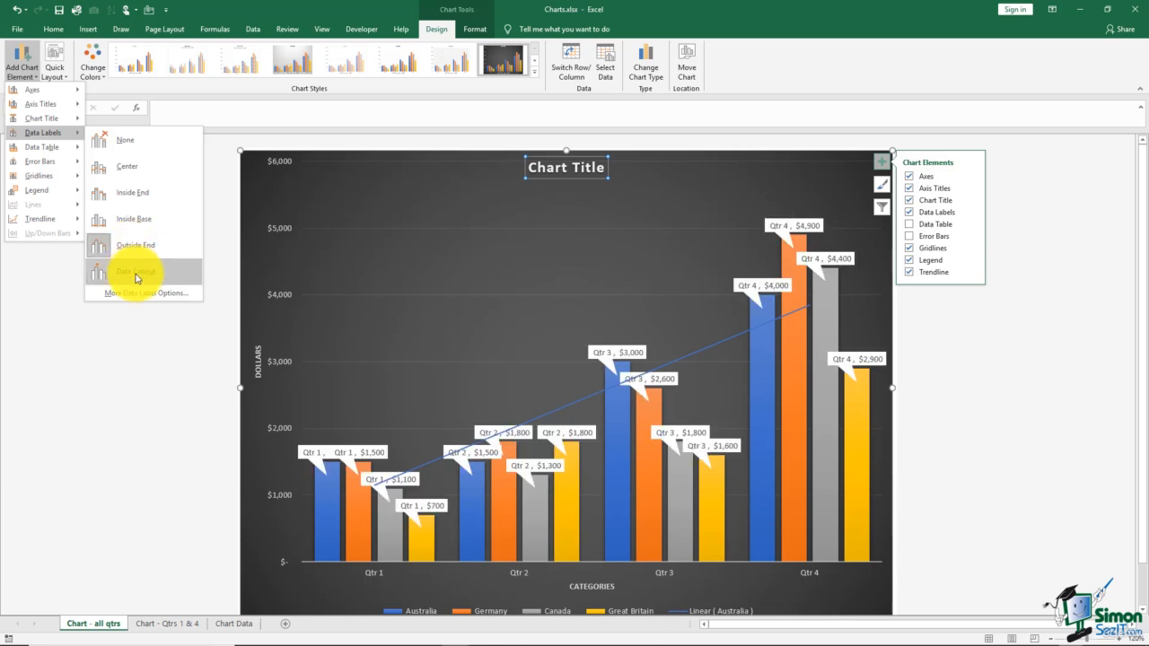
{"action": "left_click", "coordinate": [130, 223]}
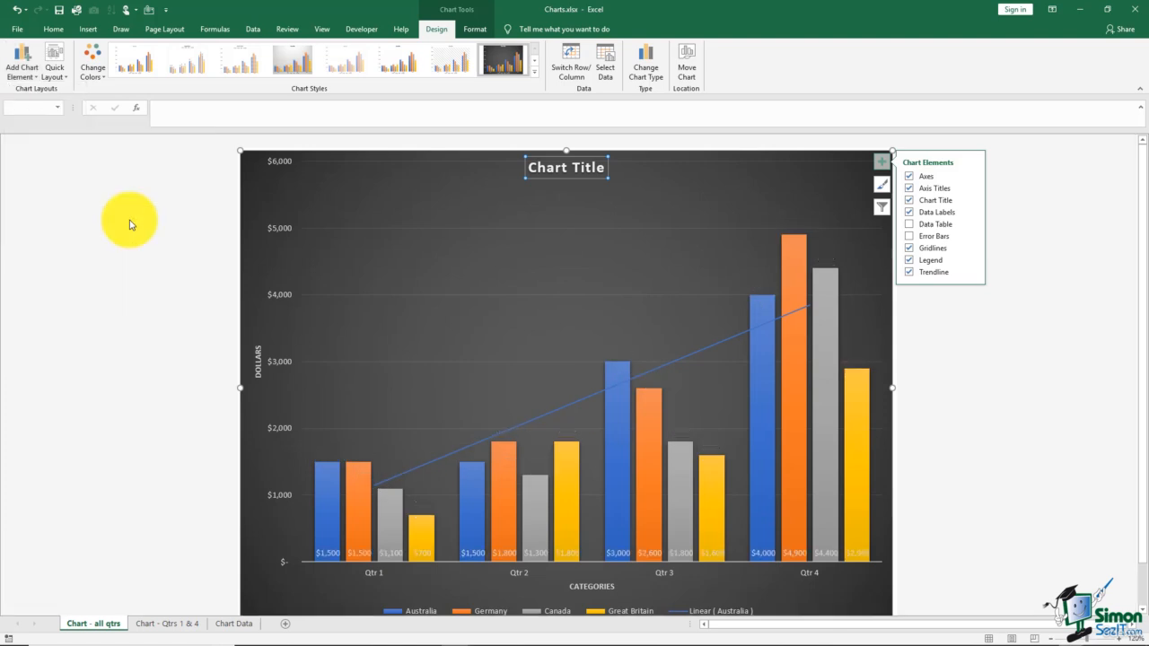
{"action": "left_click", "coordinate": [34, 74]}
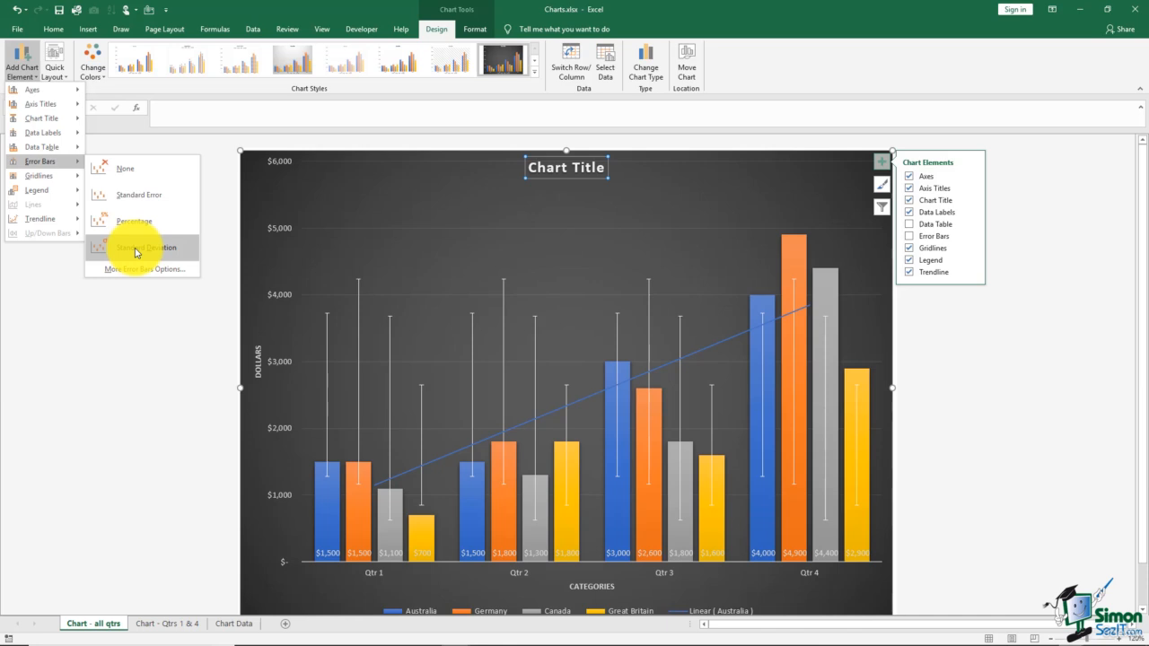
{"action": "mouse_move", "coordinate": [39, 178]}
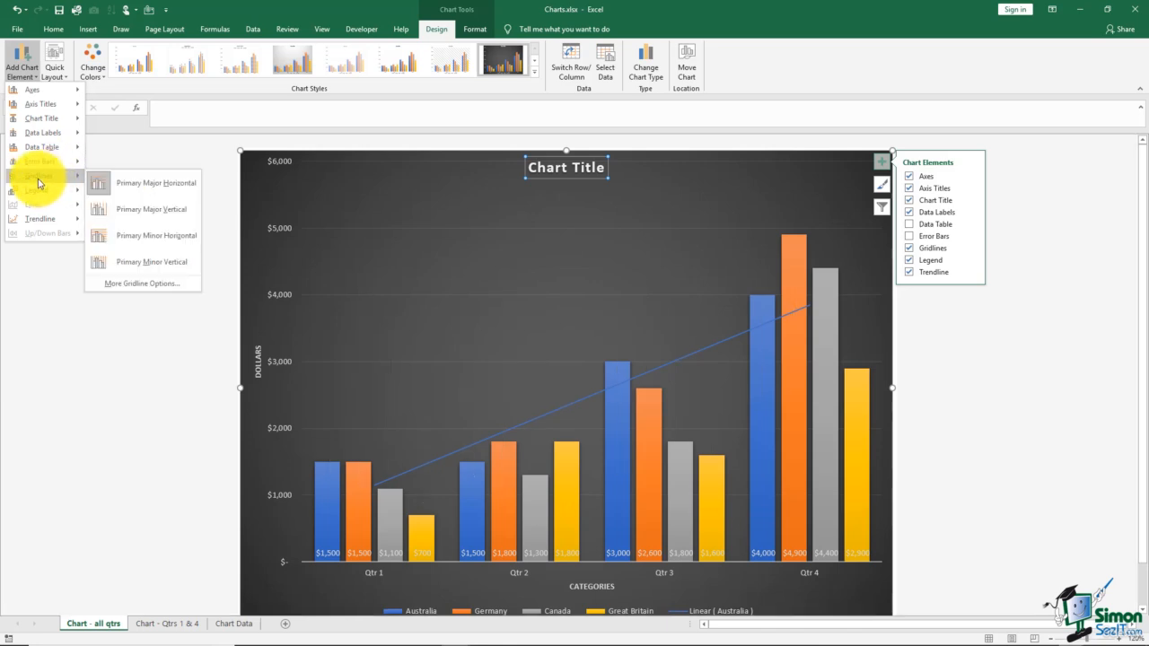
{"action": "left_click", "coordinate": [145, 238]}
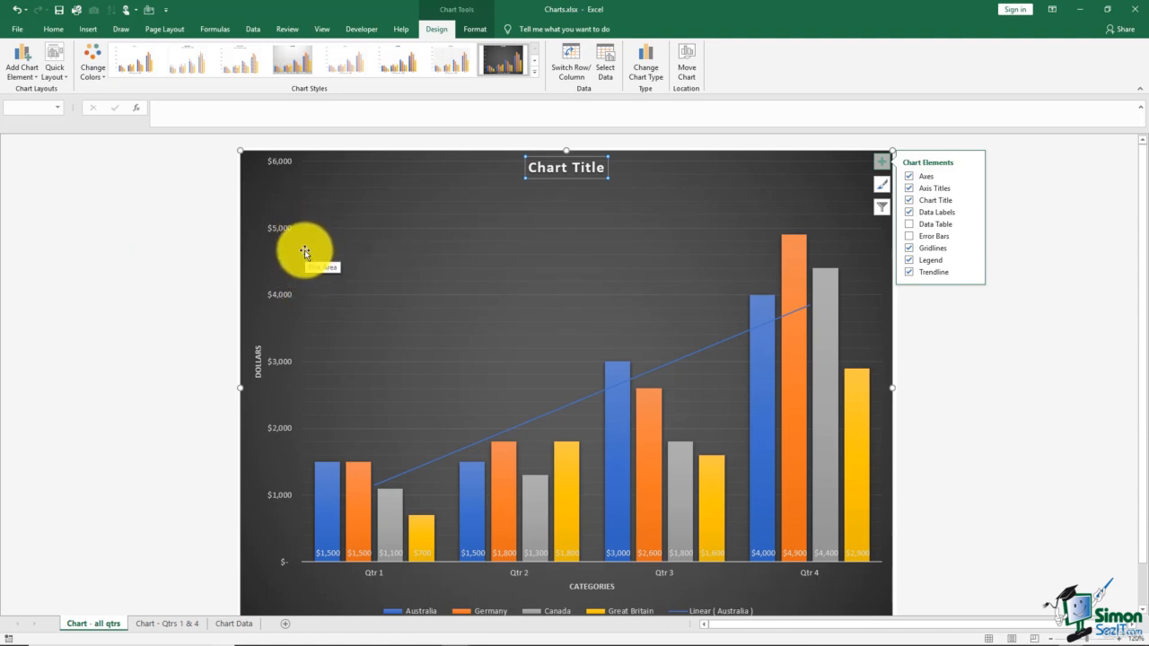
Add an exponential trendline based on the Australia series to the column chart.
{"action": "left_click", "coordinate": [23, 63]}
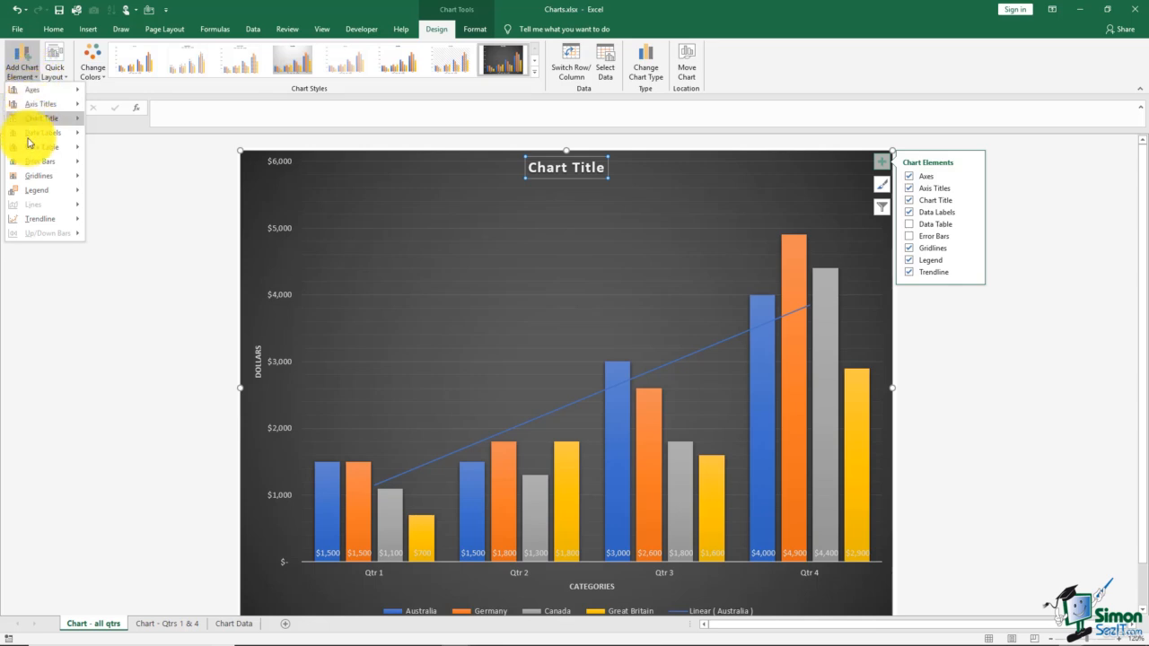
{"action": "mouse_move", "coordinate": [37, 223]}
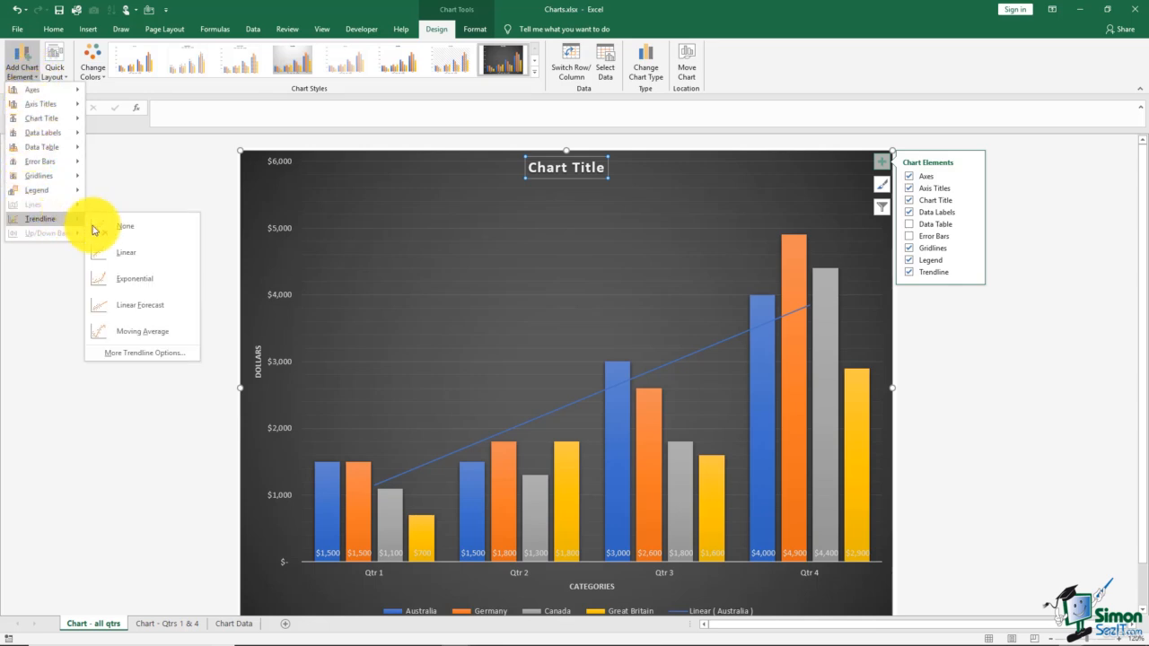
{"action": "left_click", "coordinate": [120, 284]}
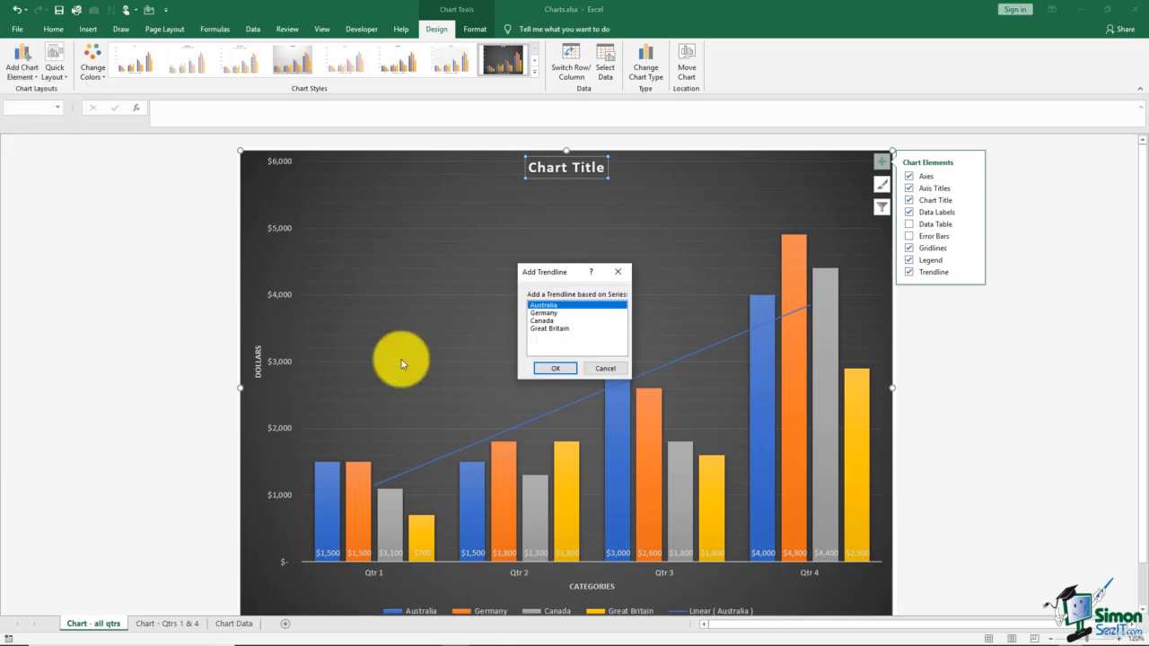
{"action": "left_click", "coordinate": [554, 366]}
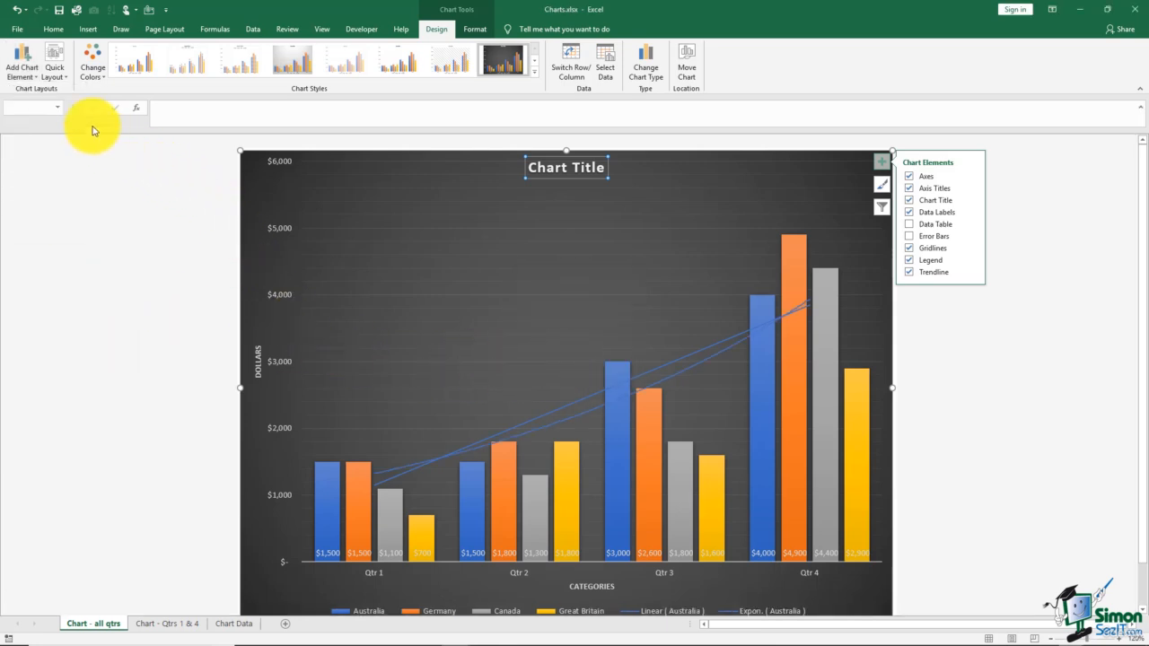
Remove all trendlines from the column chart.
{"action": "left_click", "coordinate": [36, 79]}
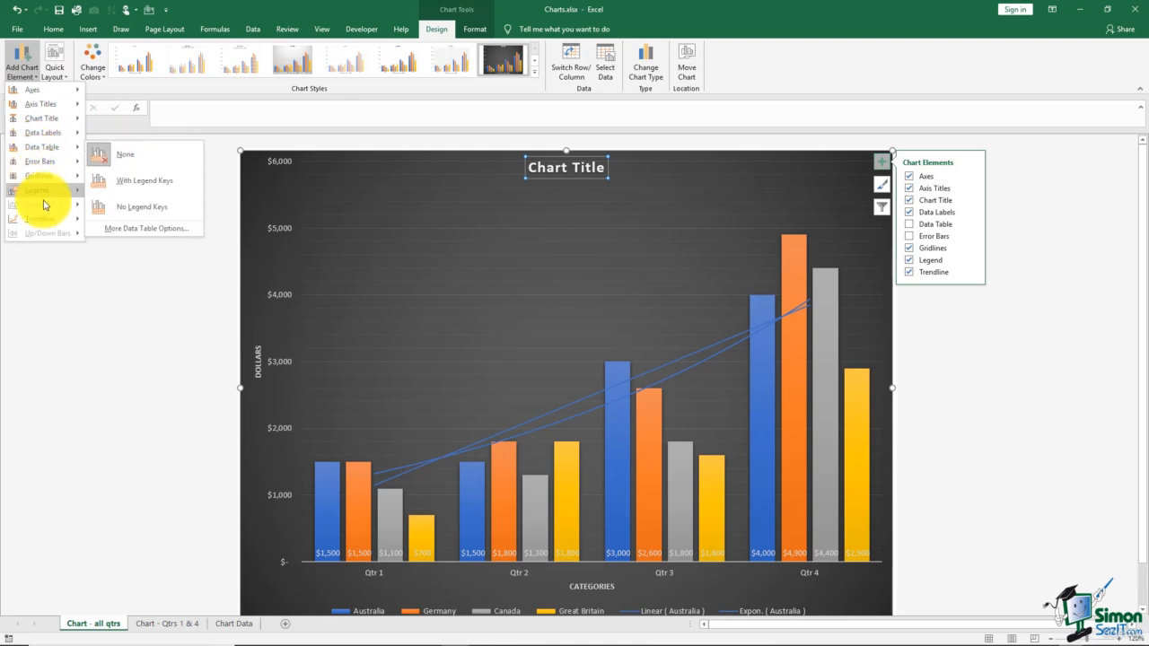
{"action": "mouse_move", "coordinate": [72, 218]}
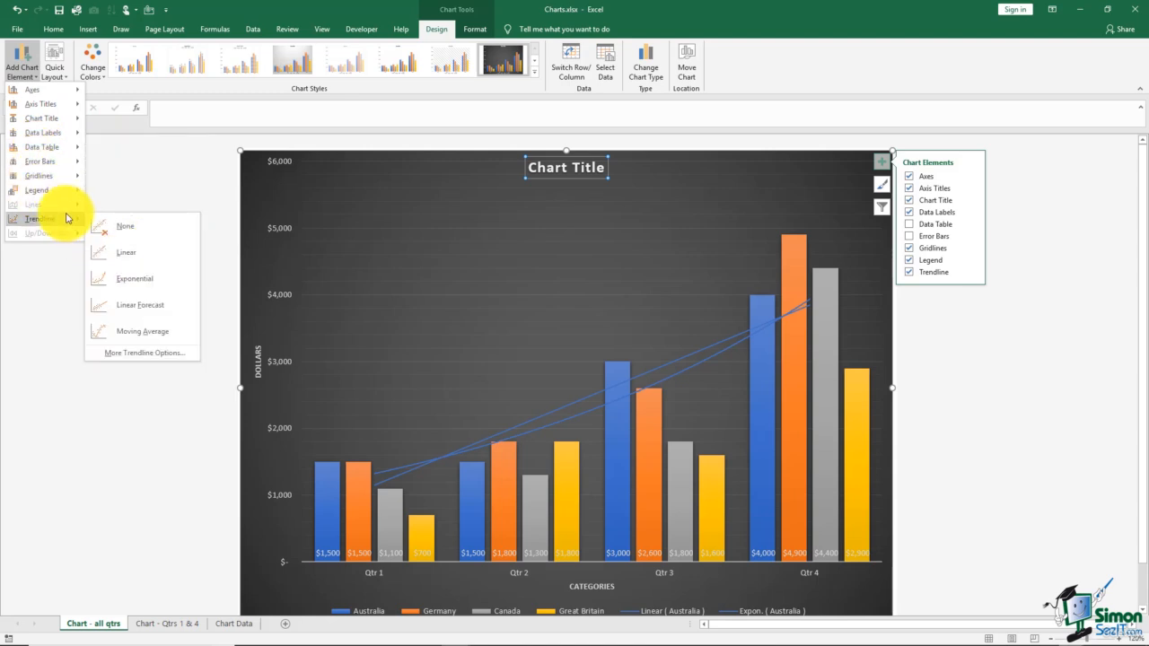
{"action": "left_click", "coordinate": [120, 223]}
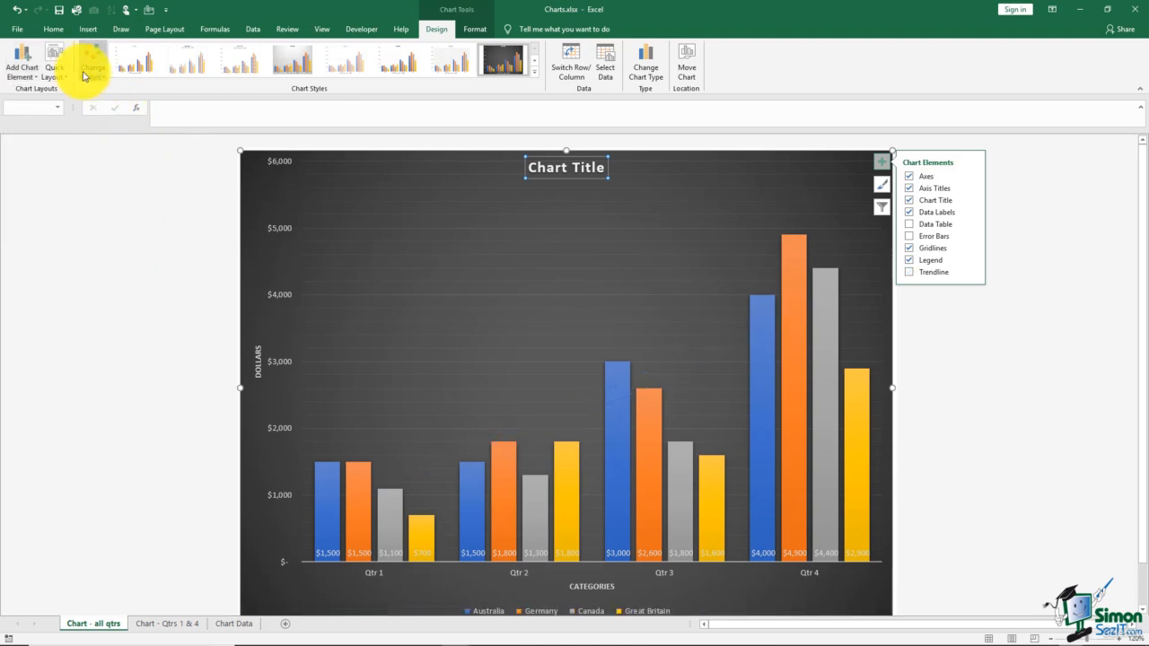
Apply quick layout Layout 2 to the column chart, and replace it with the layout that has overlapping columns and the legend beside the plot.
{"action": "left_click", "coordinate": [56, 67]}
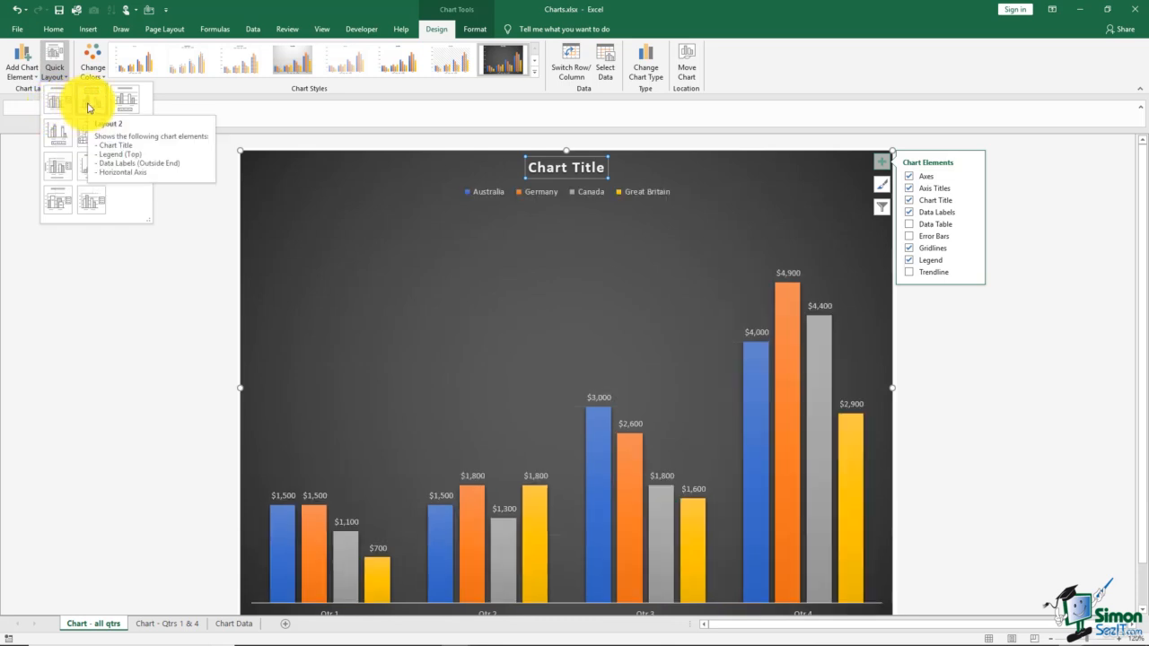
{"action": "left_click", "coordinate": [88, 108]}
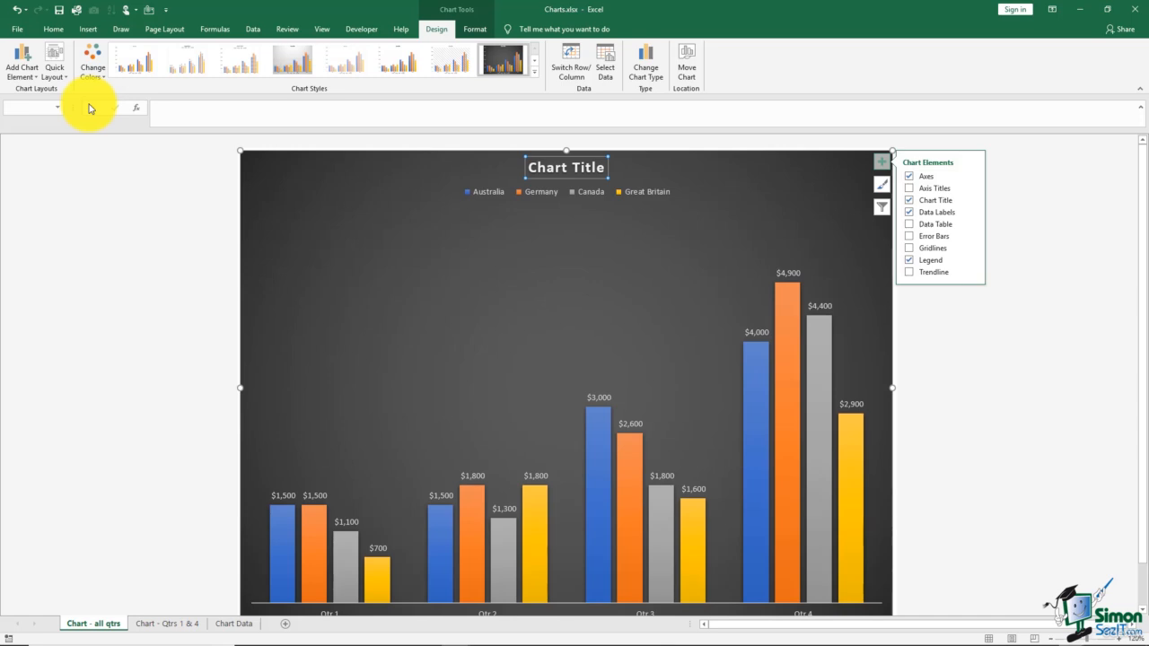
{"action": "left_click", "coordinate": [61, 81]}
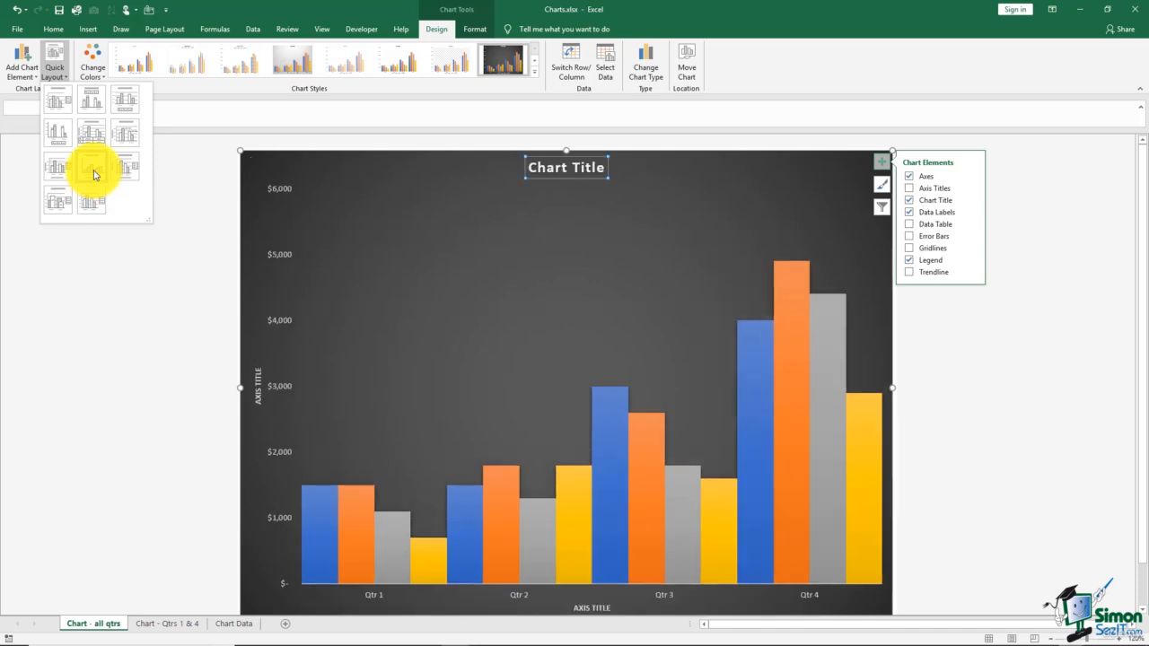
{"action": "left_click", "coordinate": [55, 200]}
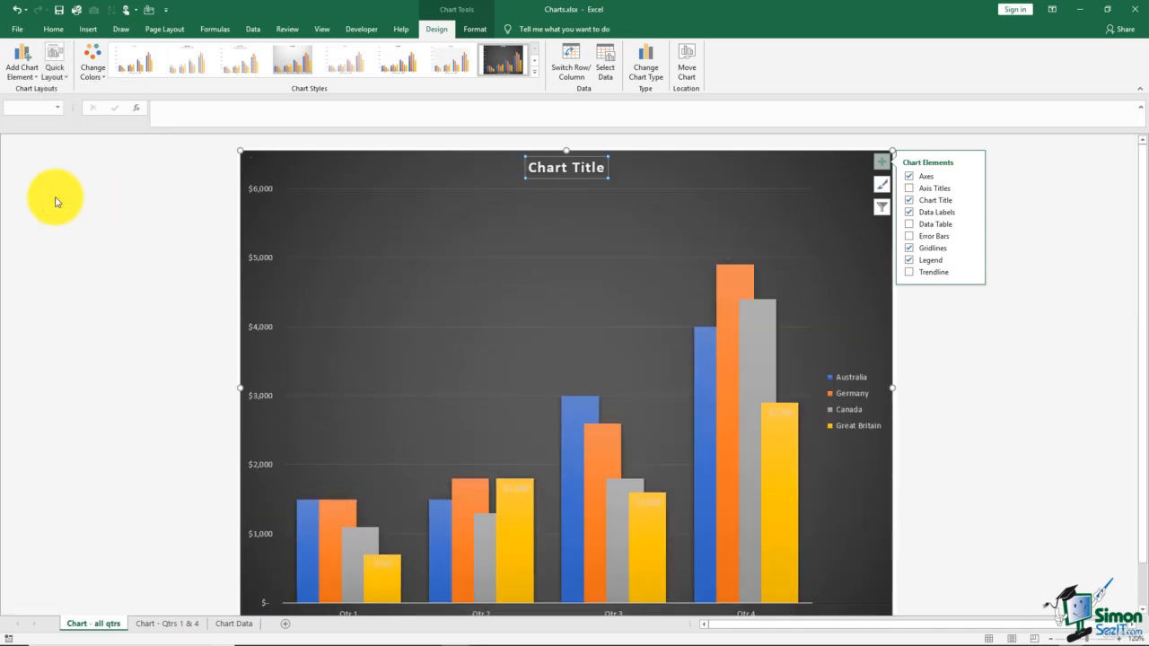
Select the whole Germany series in the column chart, and narrow the selection to its single Qtr 4 and Qtr 2 columns.
{"action": "left_click", "coordinate": [474, 30]}
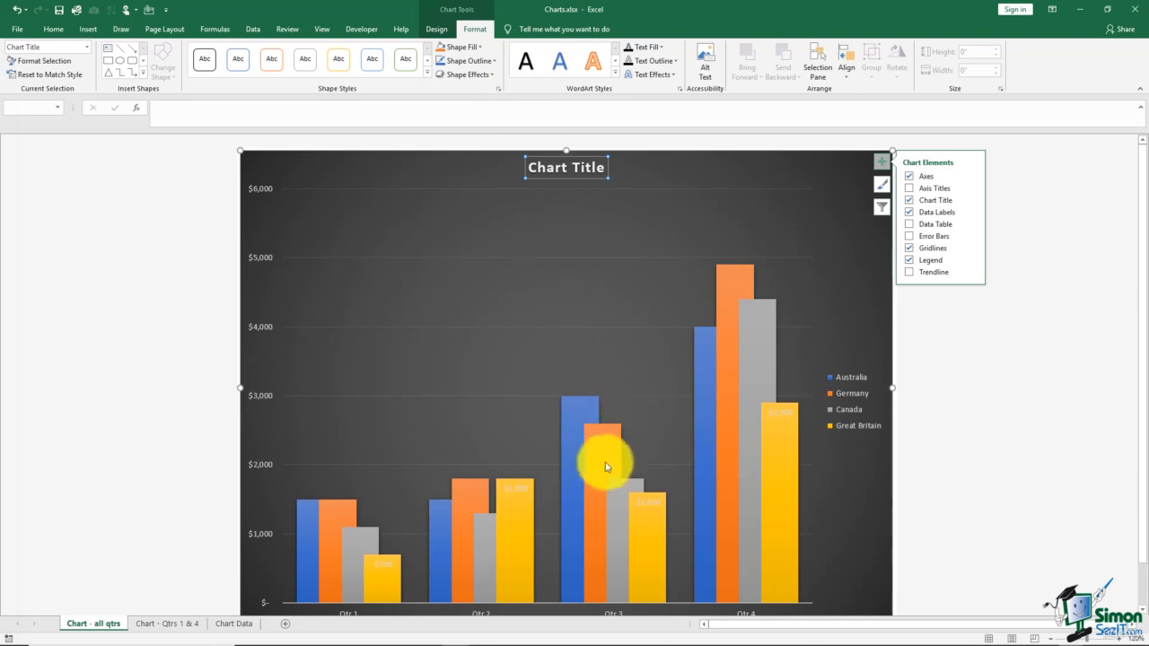
{"action": "mouse_move", "coordinate": [591, 460]}
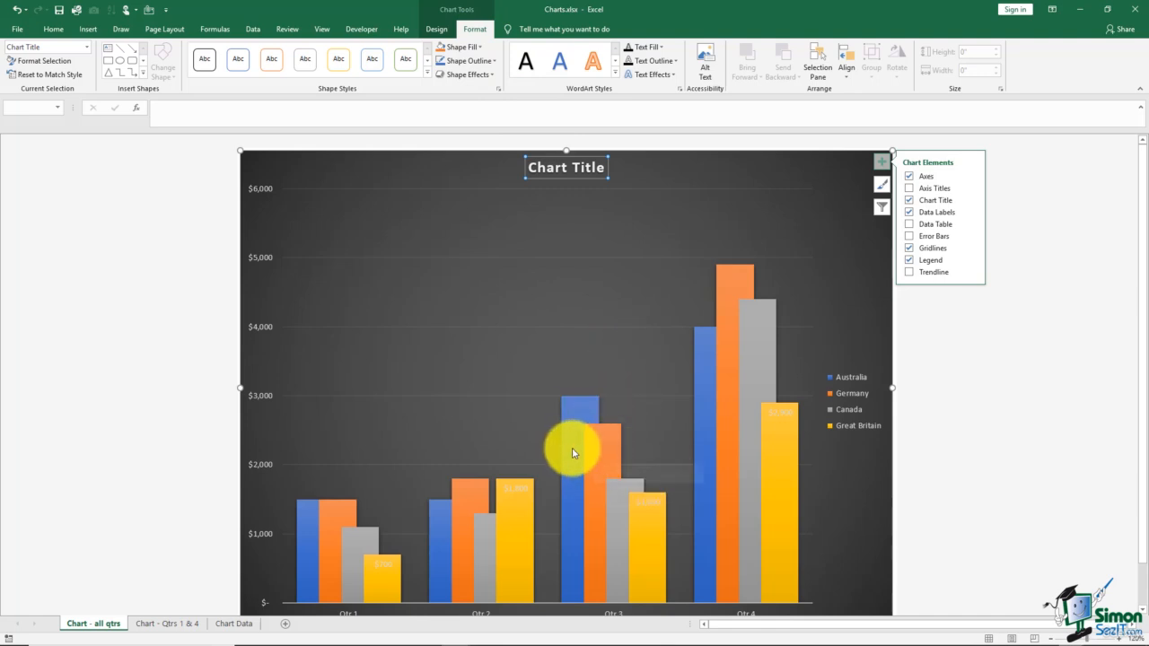
{"action": "mouse_move", "coordinate": [593, 510]}
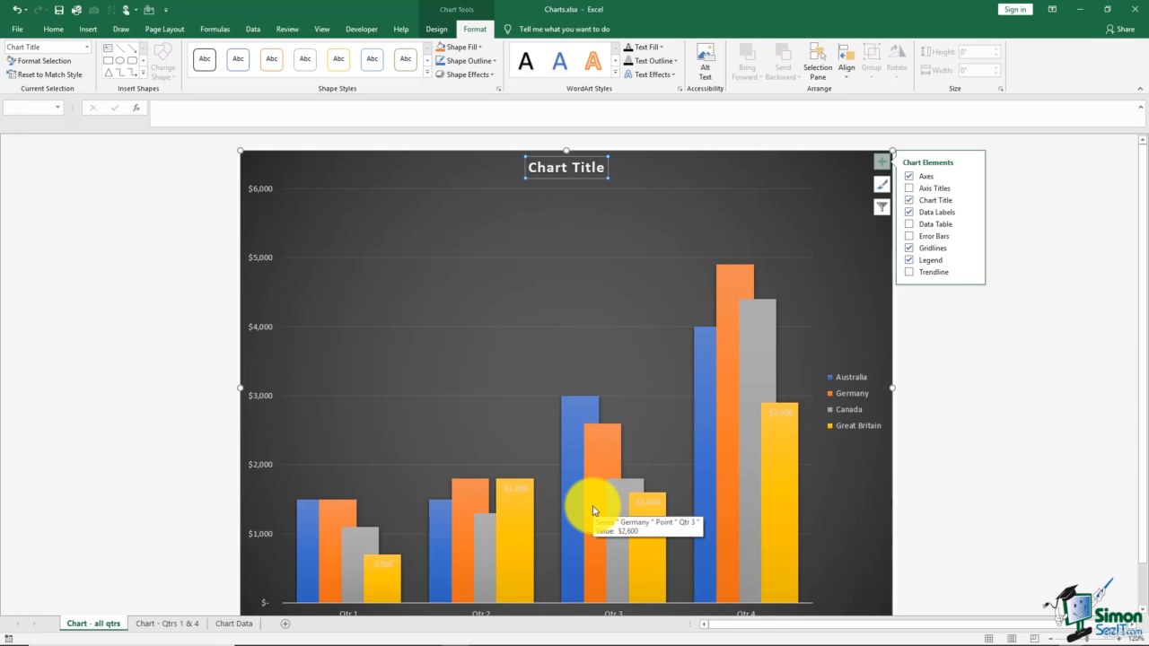
{"action": "left_click", "coordinate": [601, 451]}
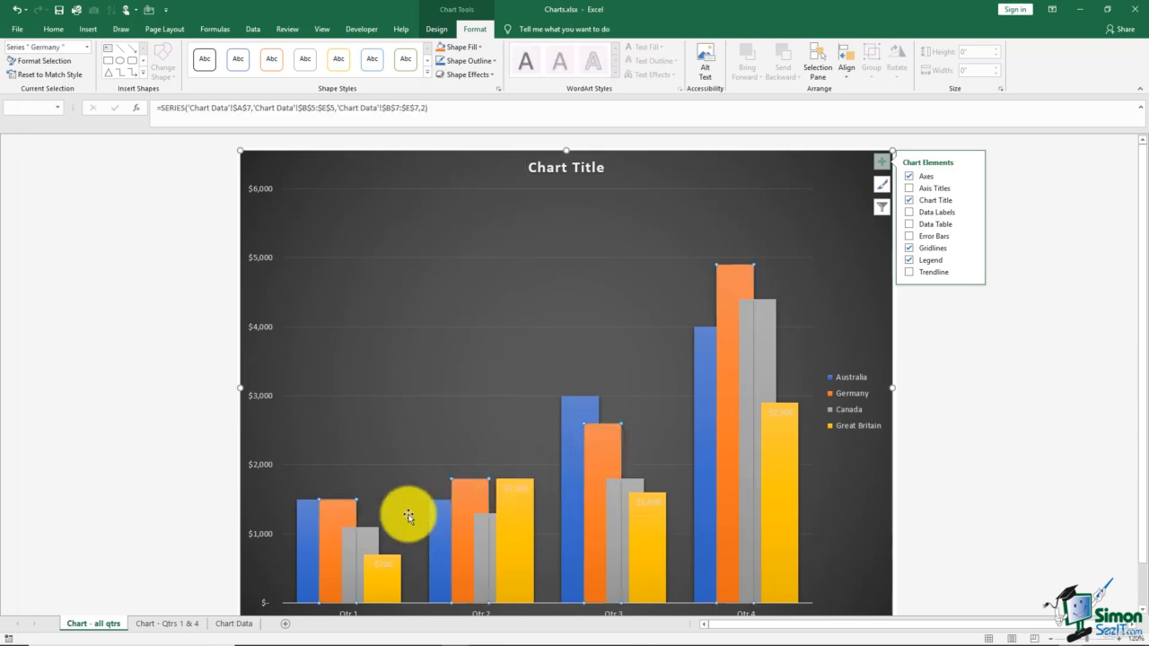
{"action": "mouse_move", "coordinate": [729, 363]}
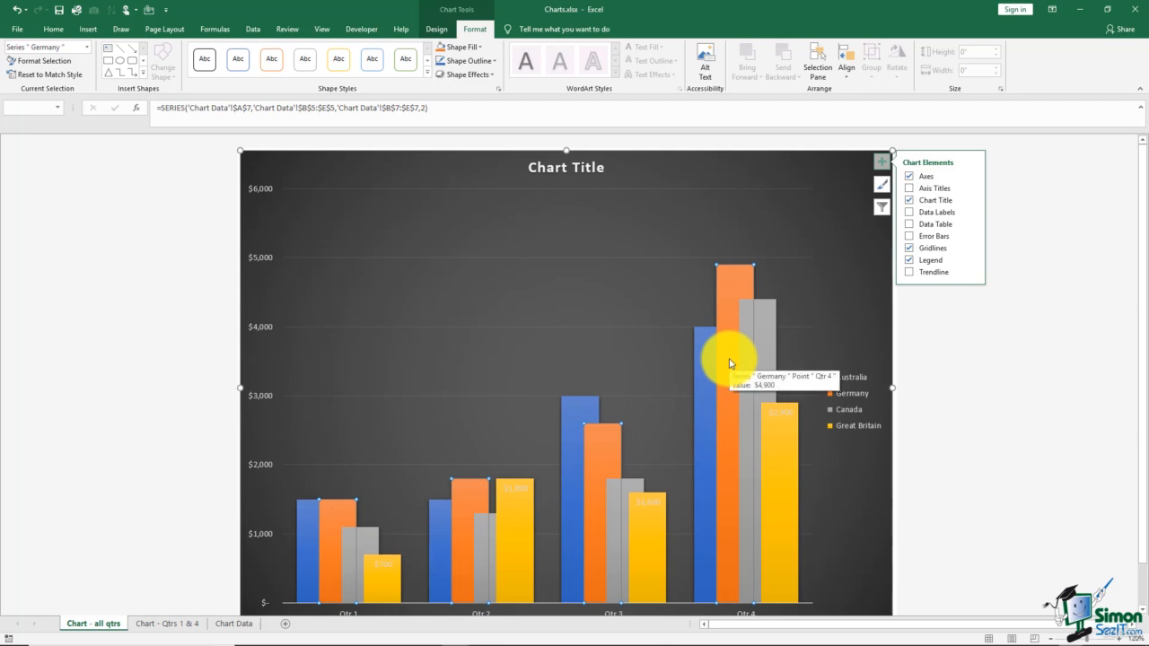
{"action": "left_click", "coordinate": [731, 285]}
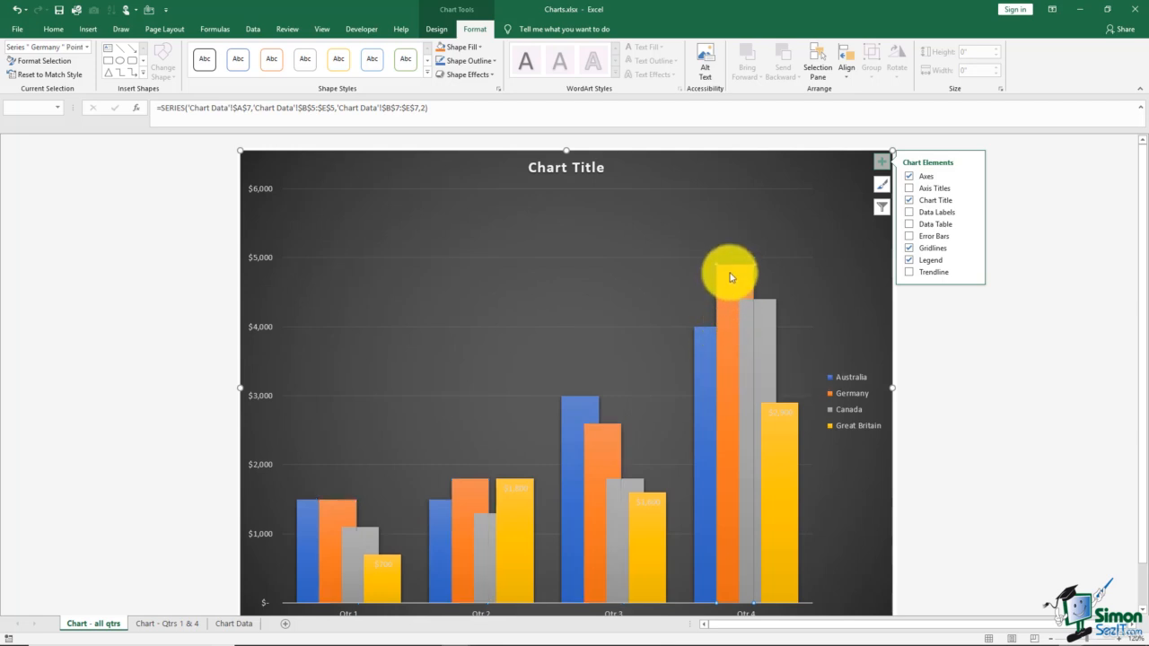
{"action": "left_click", "coordinate": [465, 507]}
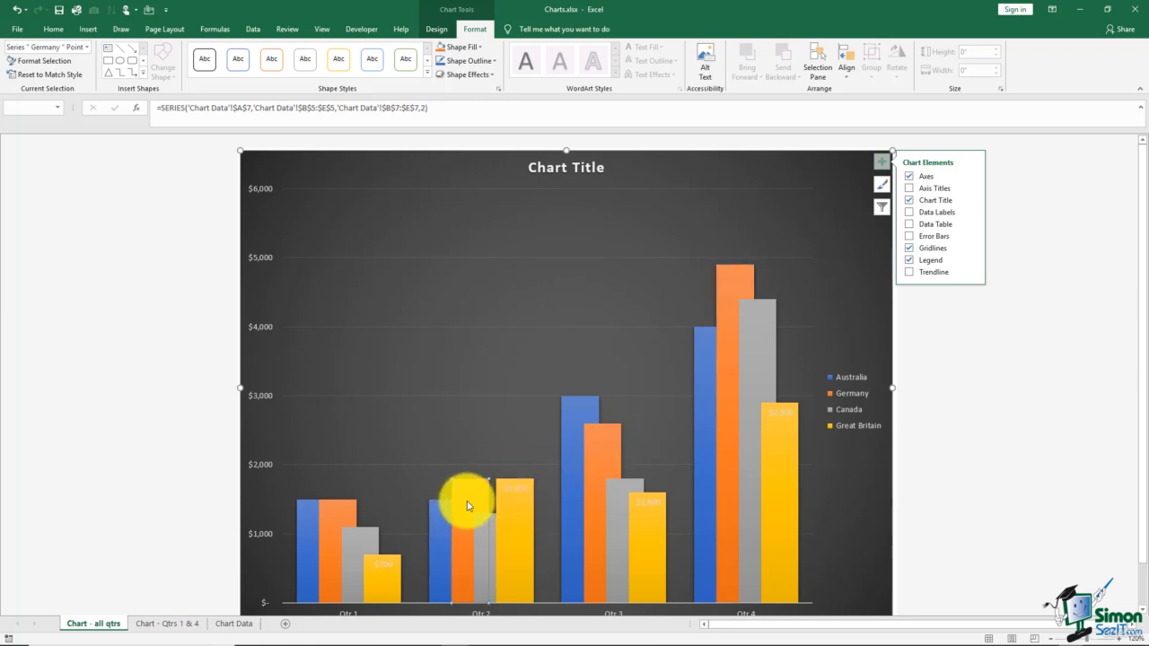
Fill all columns of the Germany series with the standard color Red.
{"action": "left_click", "coordinate": [463, 353]}
{"action": "left_click", "coordinate": [464, 500]}
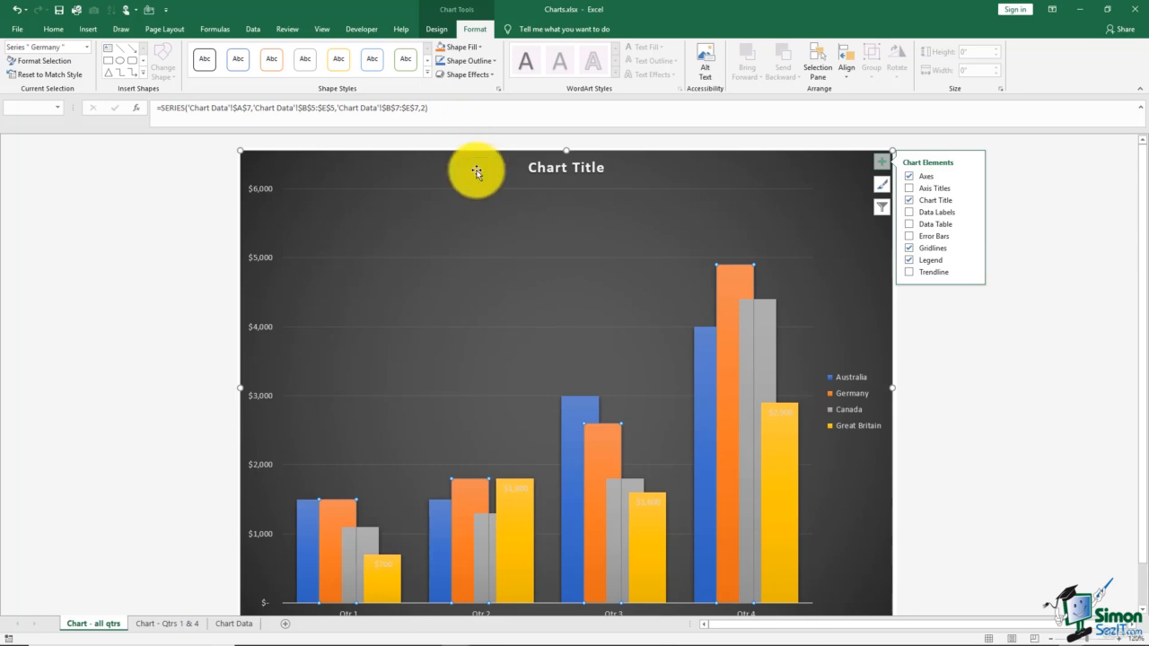
{"action": "left_click", "coordinate": [480, 50]}
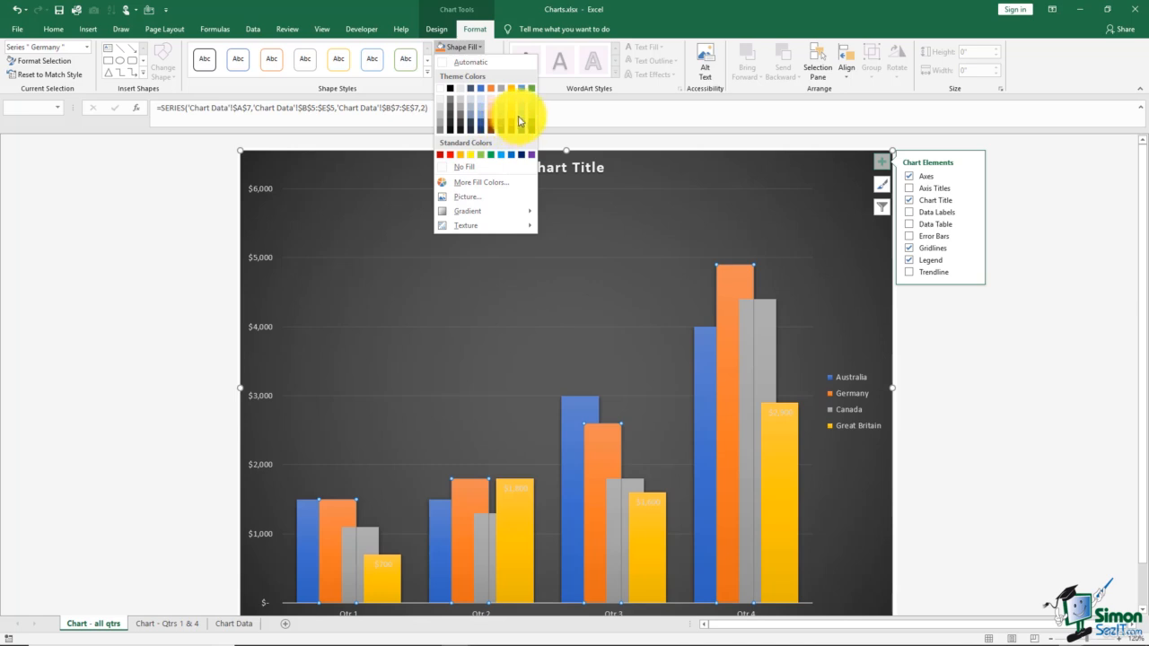
{"action": "left_click", "coordinate": [450, 154]}
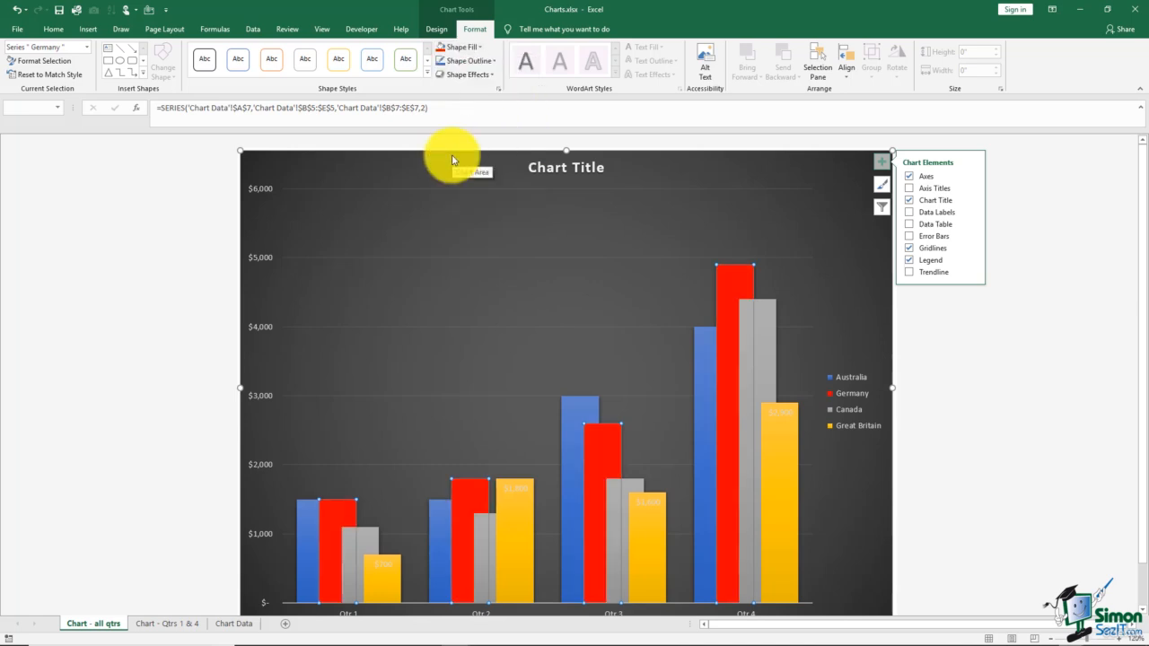